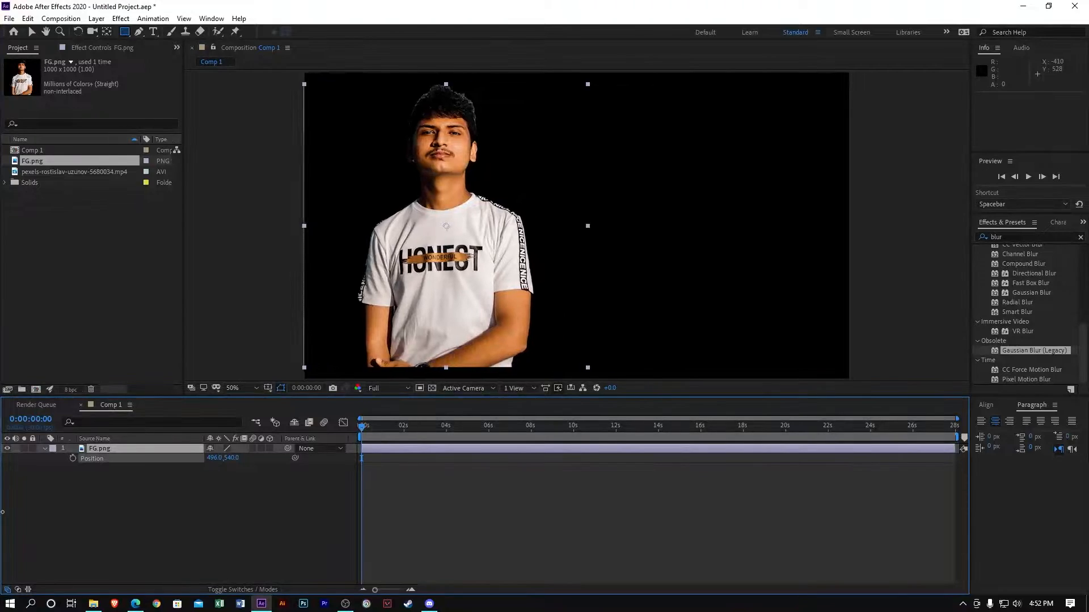
Set FG.png Position X to 373 and add the pexels neon video as layer 2 behind it
drag(216, 458, 188, 519)
click(182, 529)
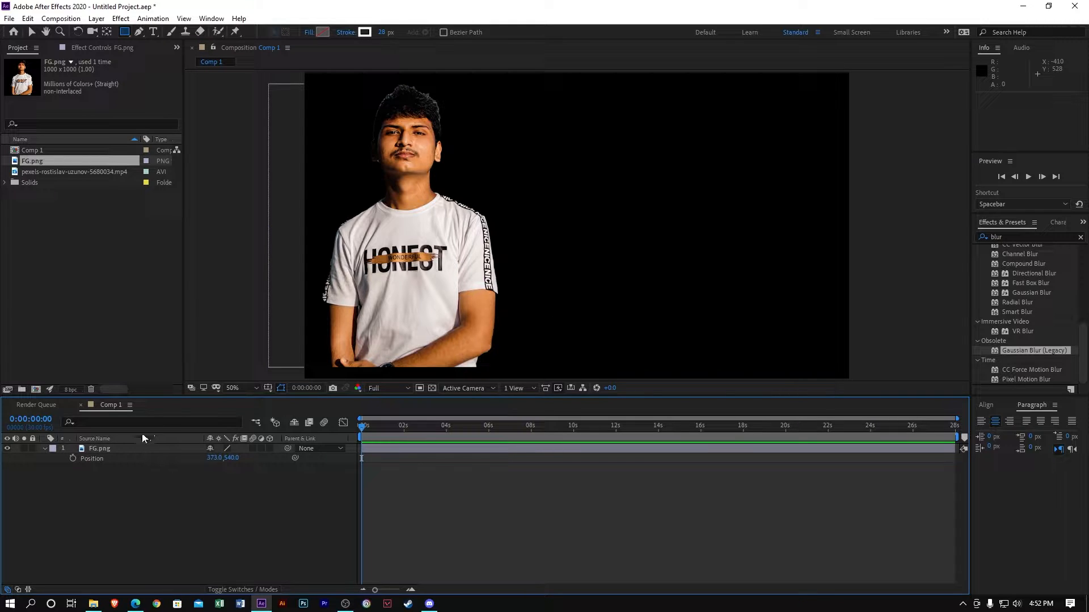
click(86, 177)
drag(93, 173, 160, 514)
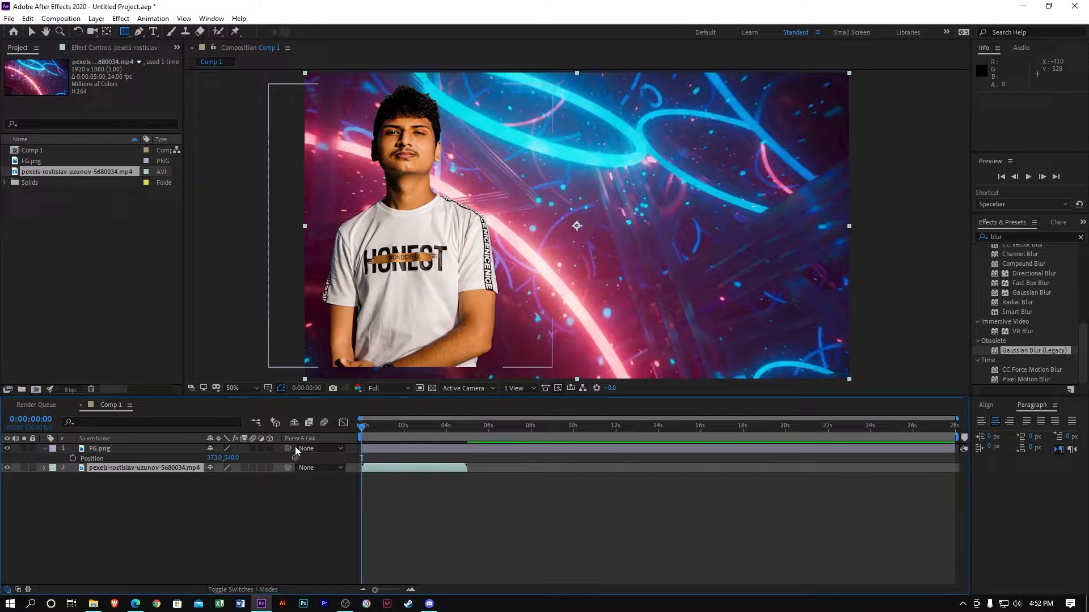
click(134, 543)
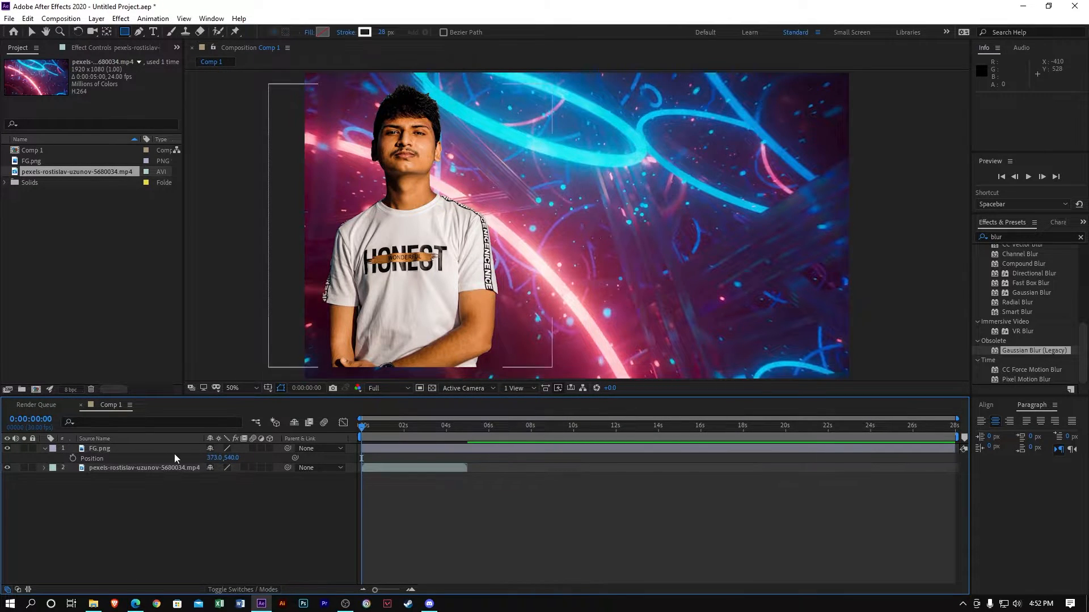
click(144, 473)
Apply Gaussian Blur (Legacy) to the neon video layer with Blurriness 10
drag(1032, 350, 131, 468)
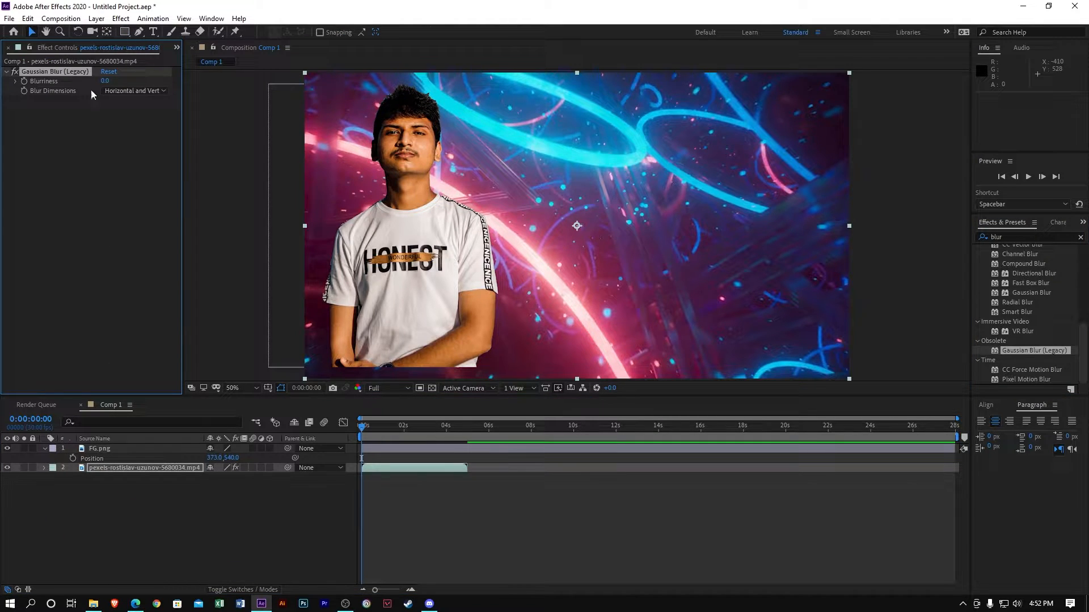
click(106, 81)
text(10)
key(Return)
click(79, 569)
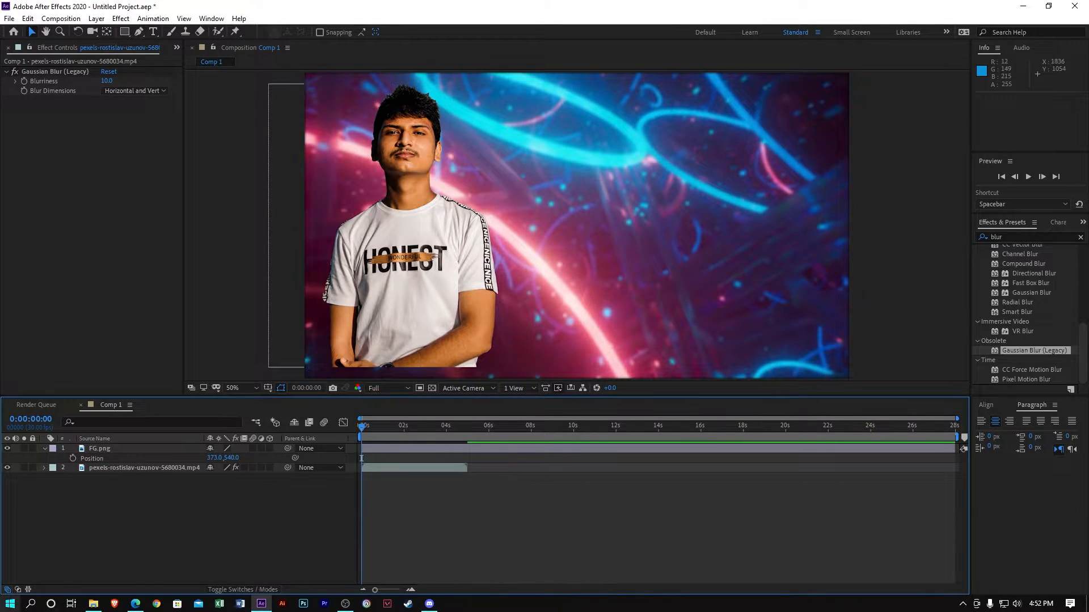
right_click(80, 546)
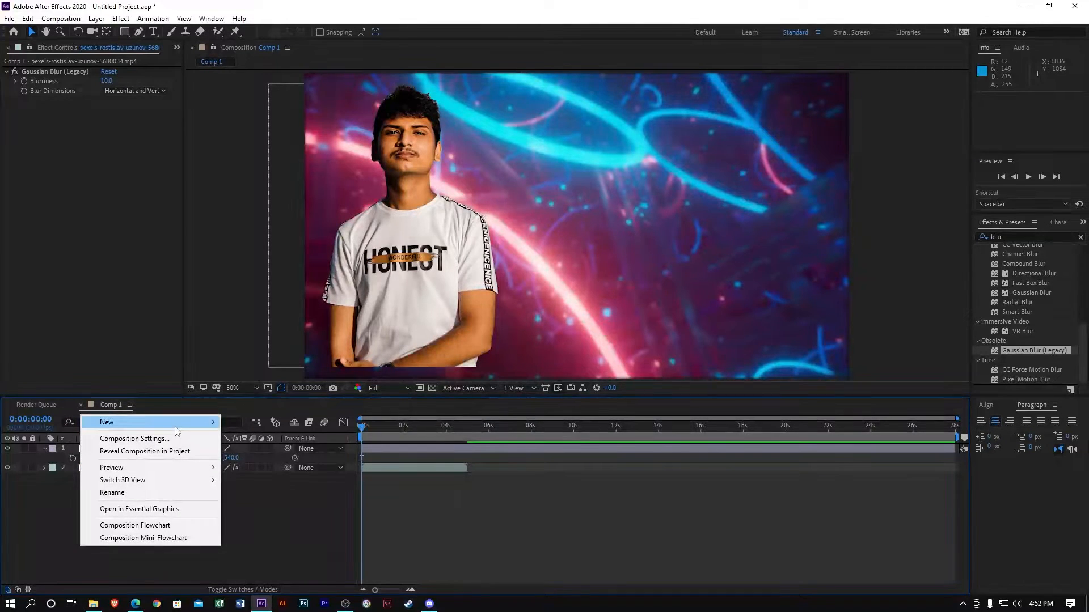
Create a default black solid and place it below the FG.png person layer
mouse_move(171, 422)
click(260, 452)
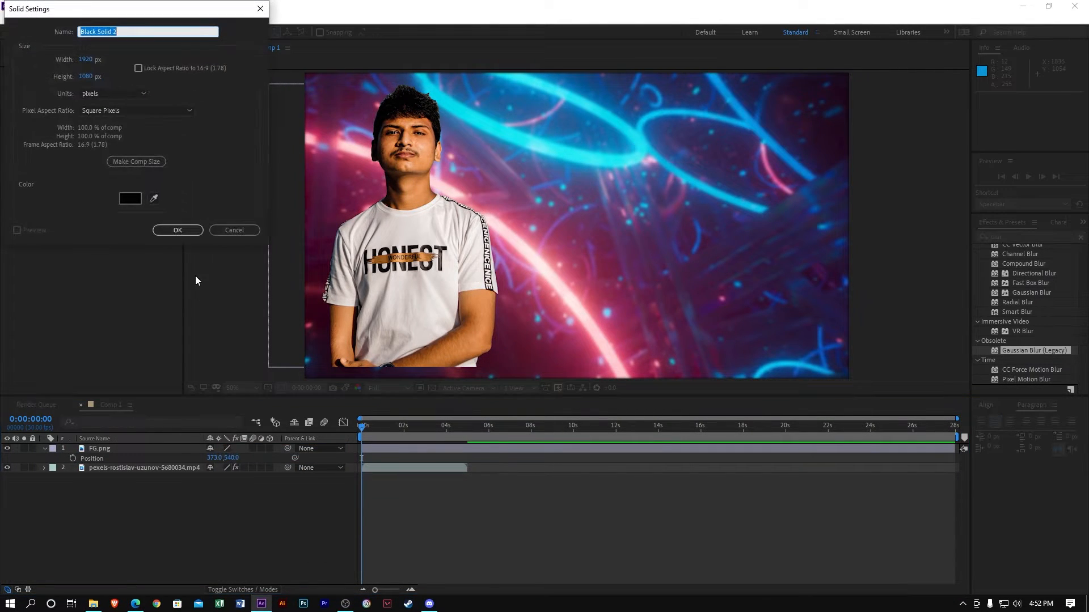
click(193, 230)
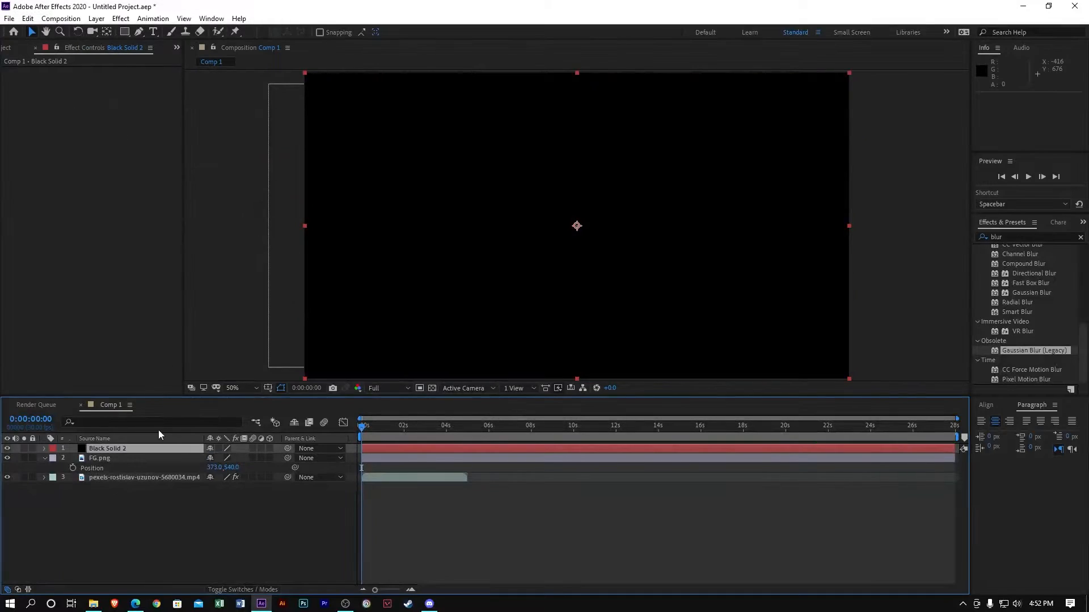
mouse_move(195, 453)
mouse_down()
mouse_move(183, 474)
mouse_move(179, 465)
mouse_up()
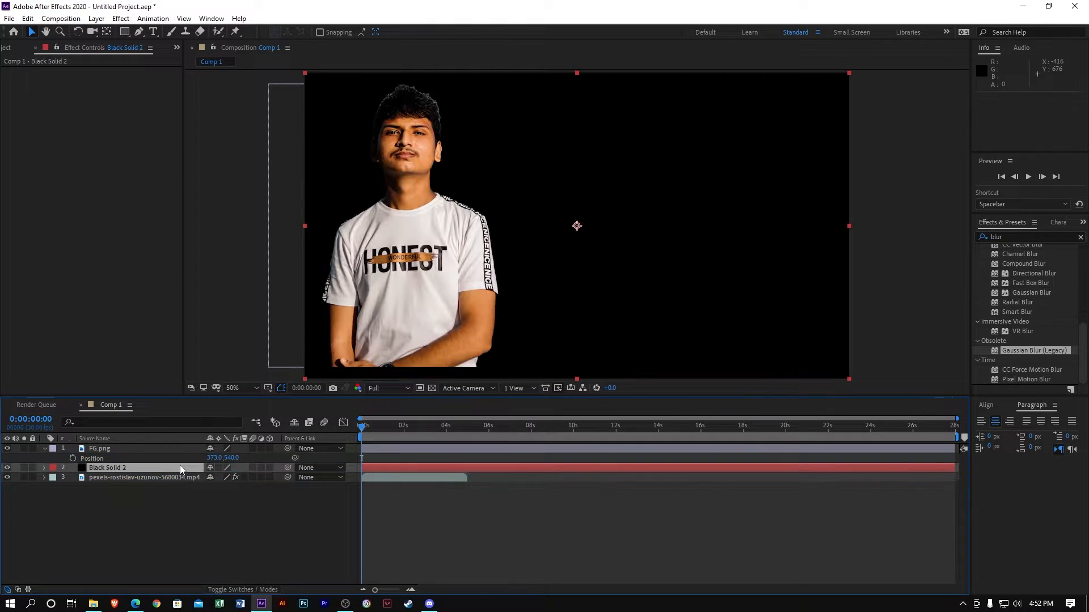
Lower the black solid's Opacity to 34% and preview the darker background
key(t)
drag(214, 478, 174, 479)
key(Return)
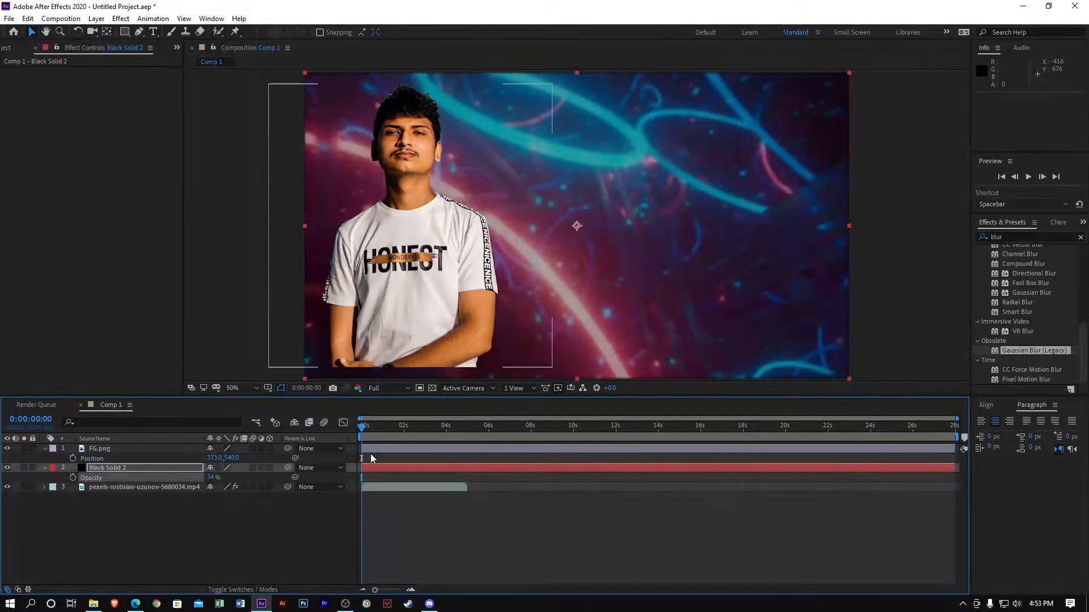
click(228, 536)
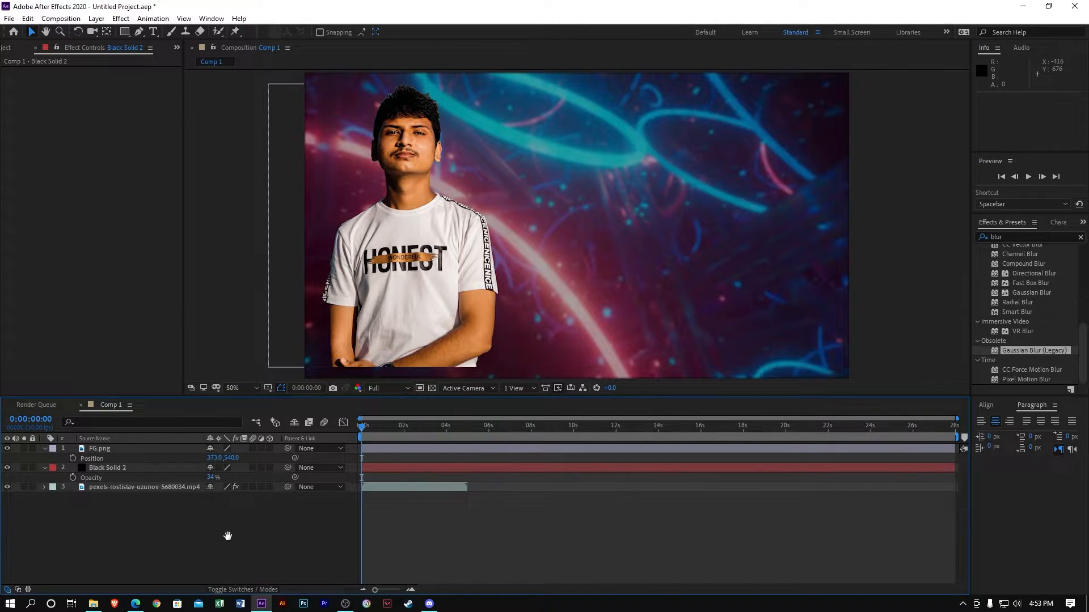
key(space)
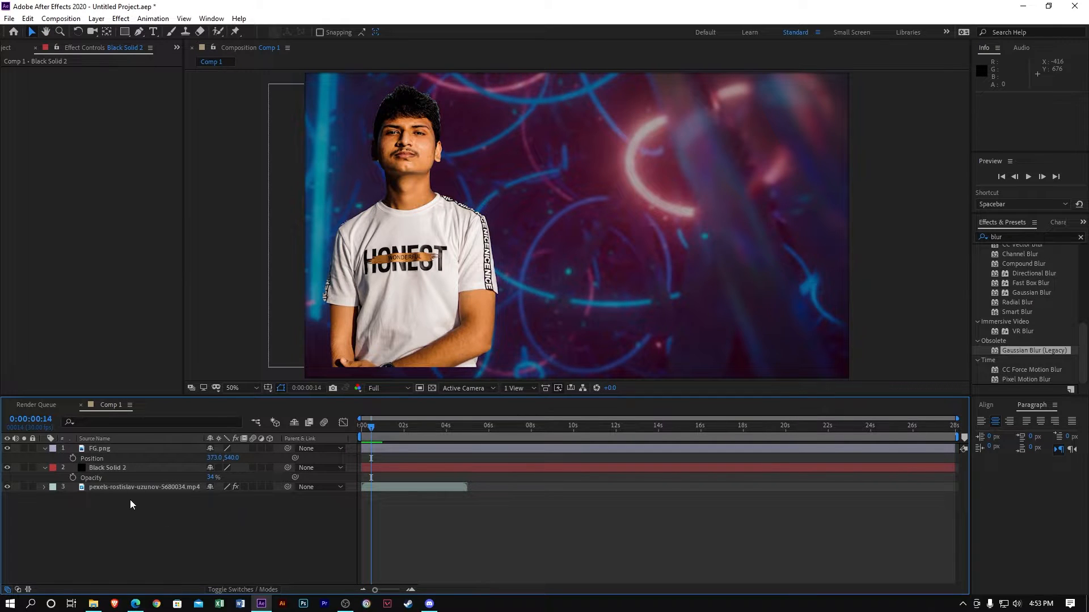
Keyframe FG.png Position so the person starts below the frame and rises into place
click(126, 451)
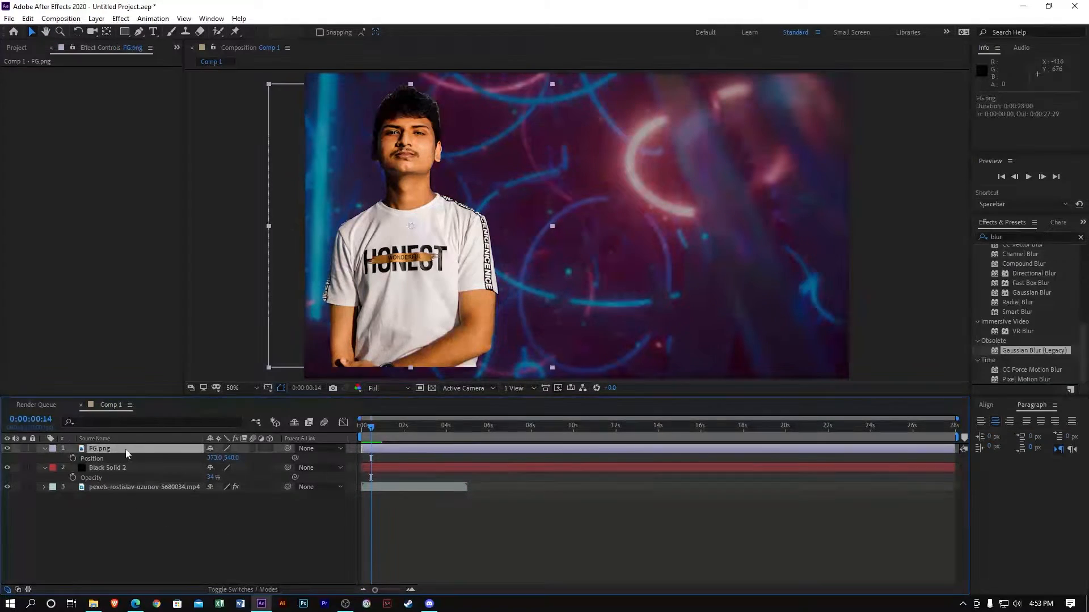
key(space)
key(space)
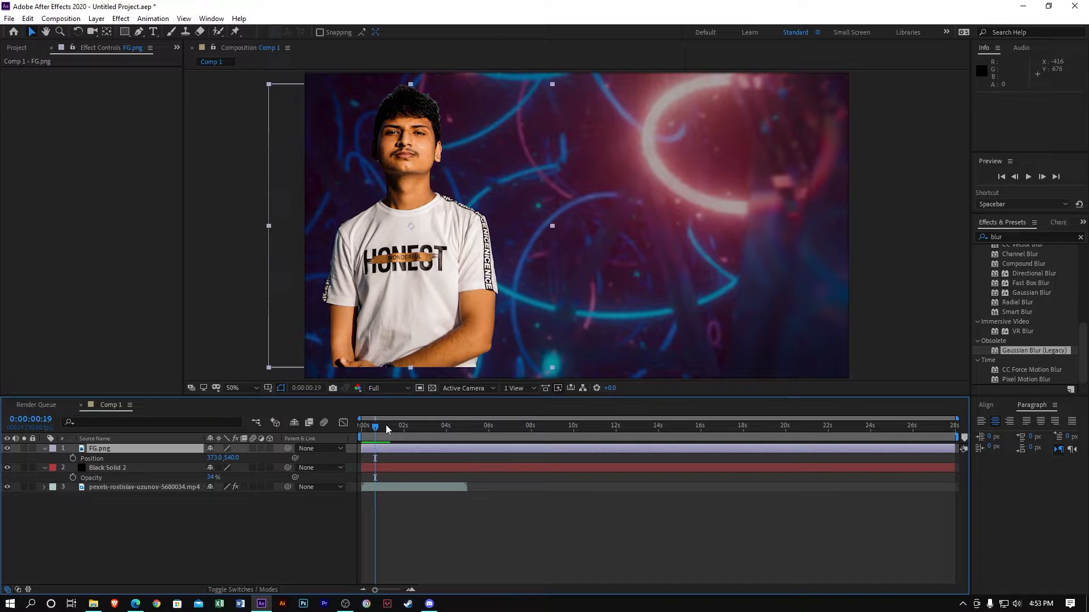
key(space)
key(space)
drag(386, 428, 376, 429)
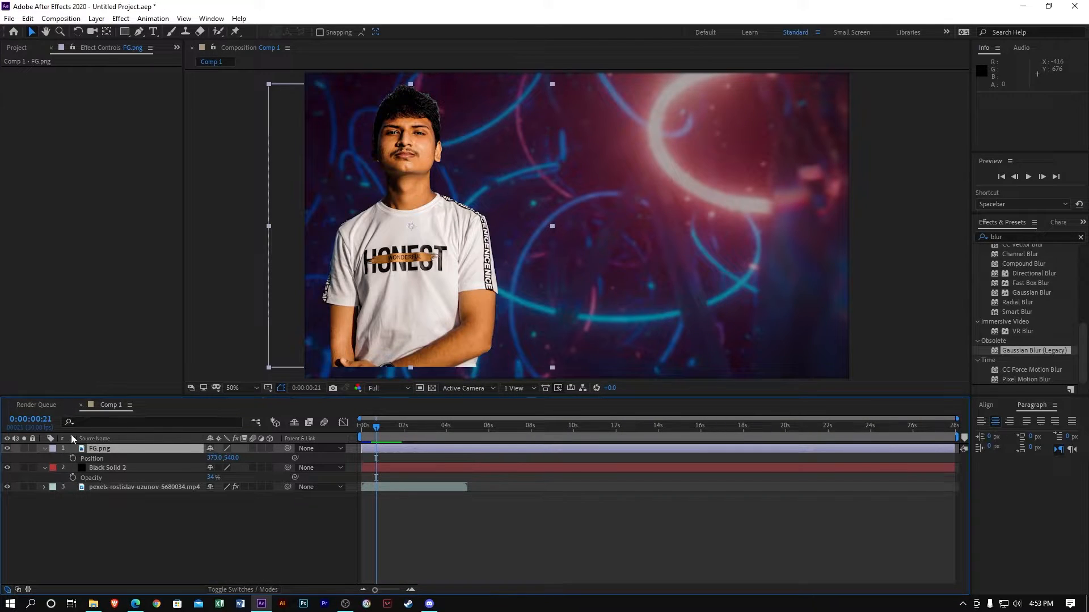
click(72, 457)
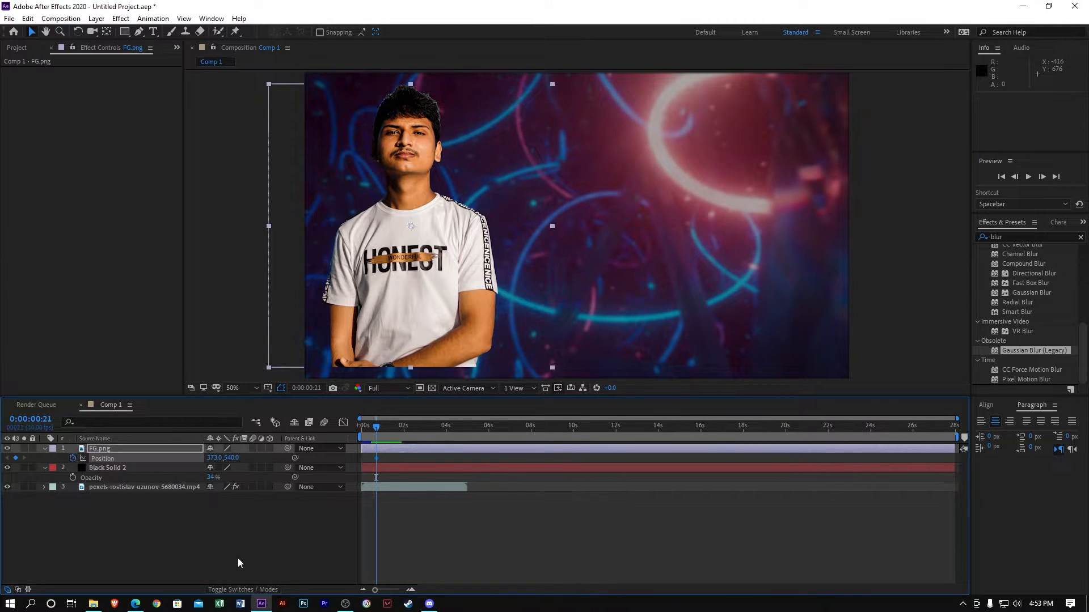
drag(376, 458, 401, 465)
drag(233, 458, 886, 474)
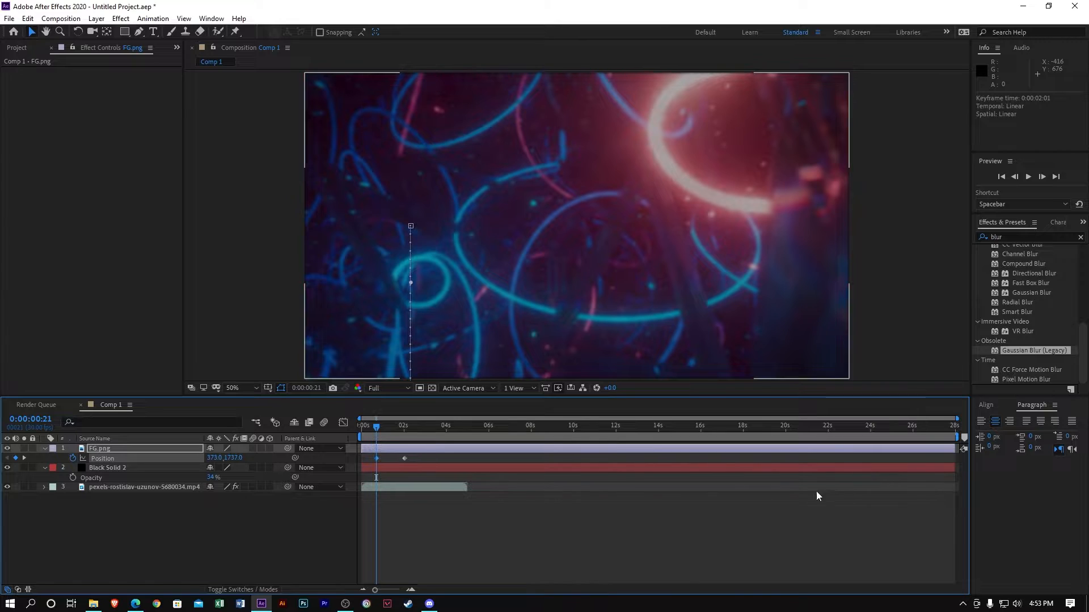
Preview the rise, then cut both Position keyframes from FG.png
key(space)
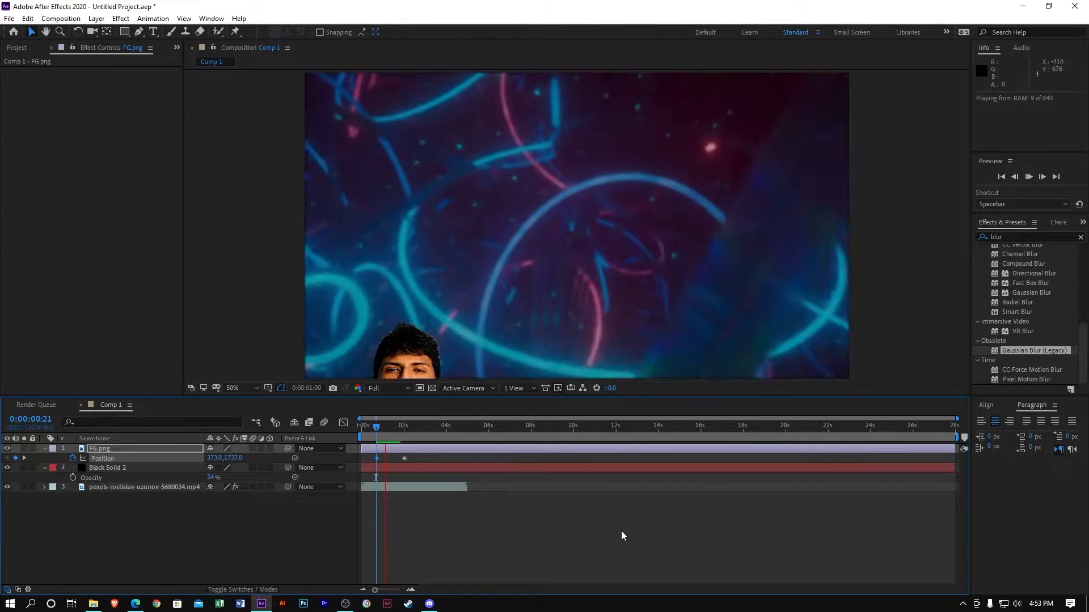
key(space)
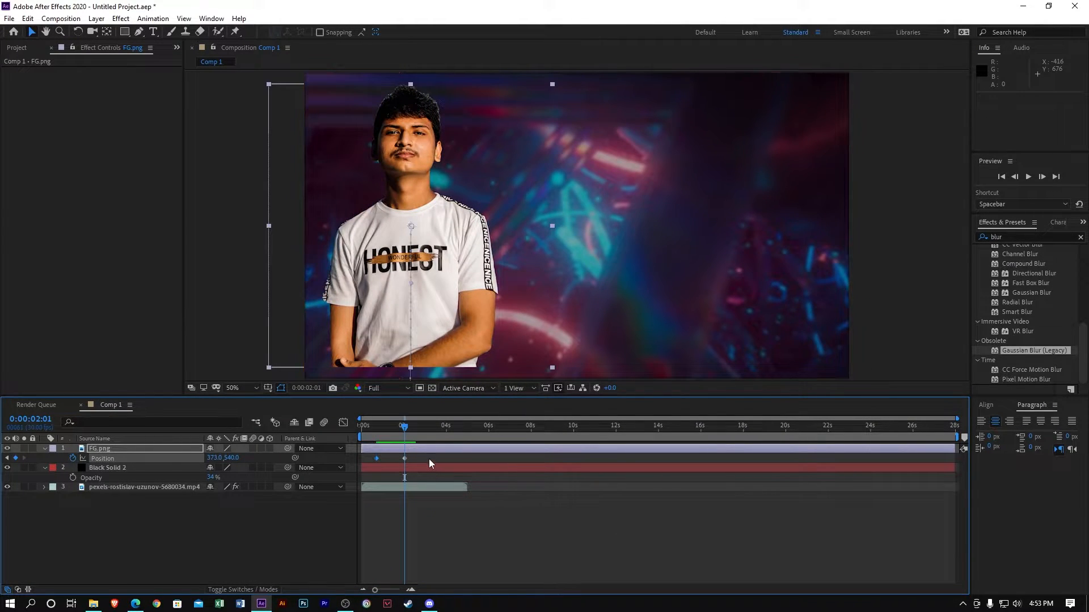
drag(420, 459, 371, 462)
key(ctrl+x)
Pre-compose FG.png as FG.png Comp 1 and paste the Position keyframes onto FG.png inside it
right_click(107, 447)
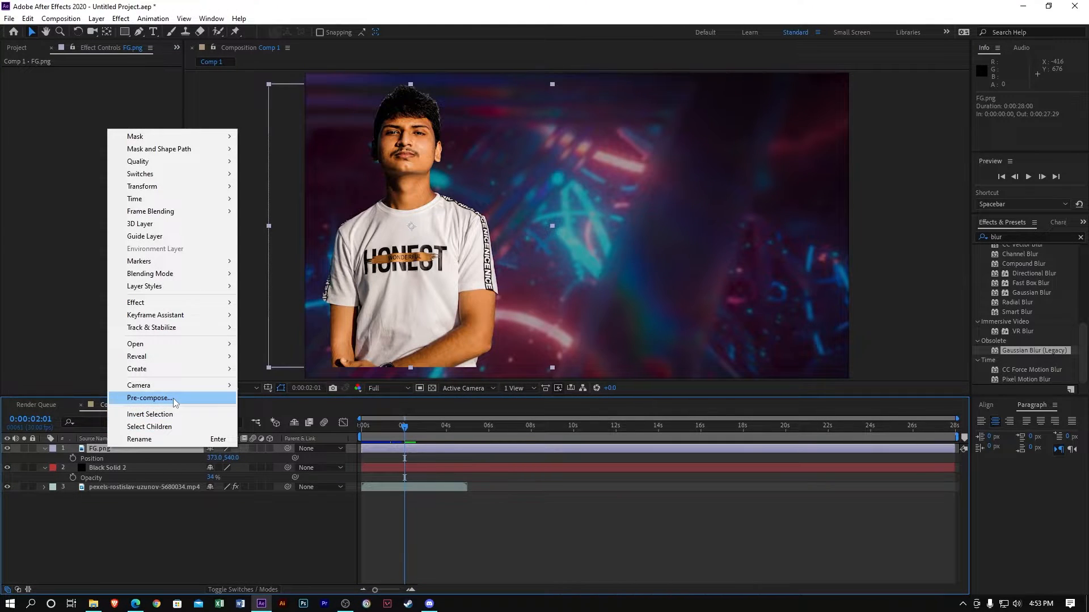
click(149, 398)
click(573, 377)
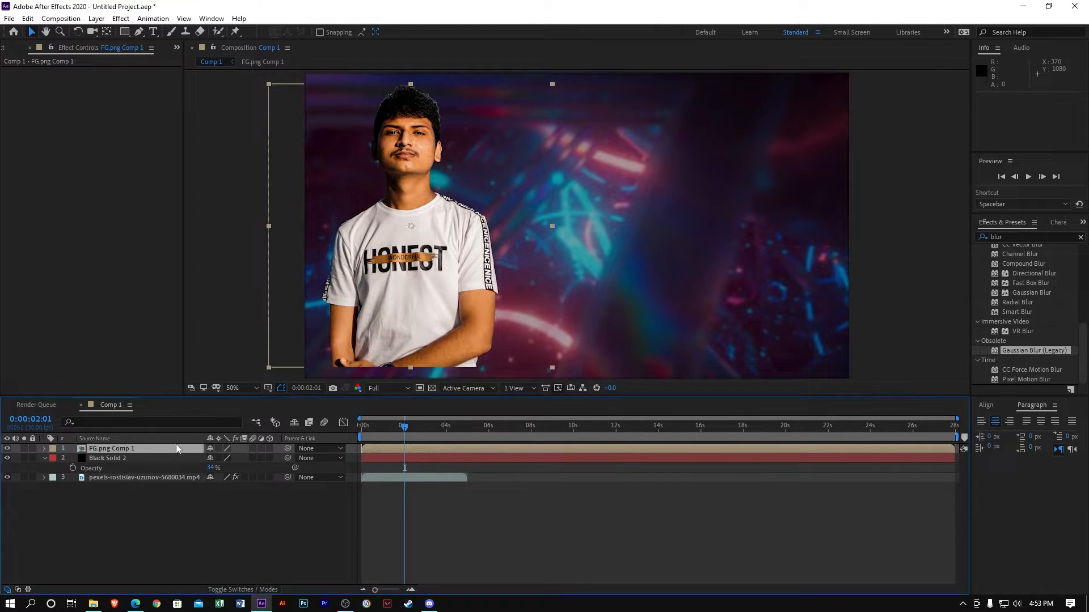
double_click(160, 448)
click(160, 448)
key(ctrl+v)
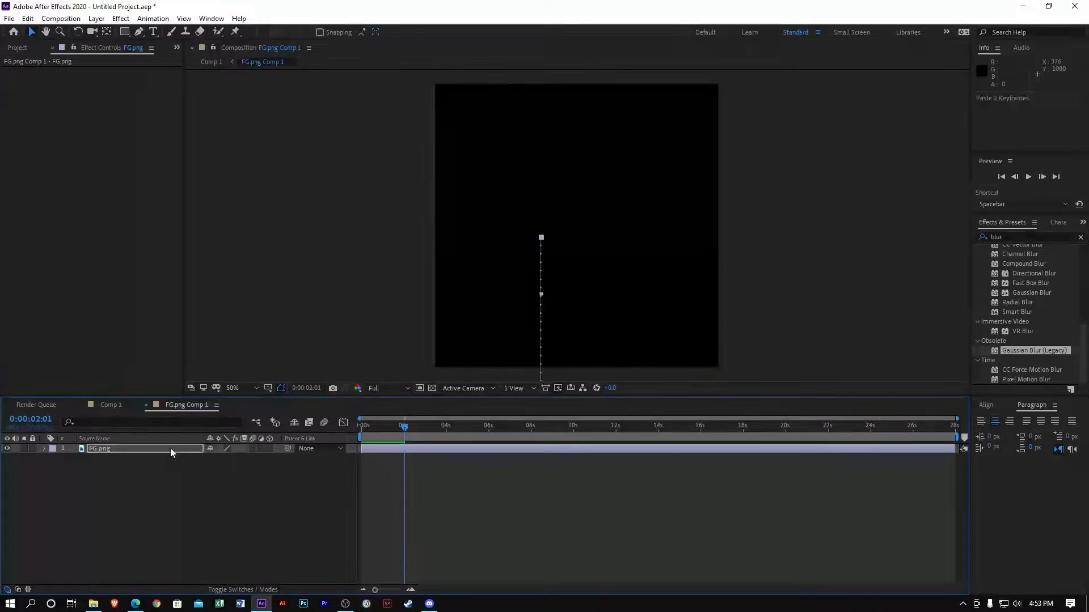
Preview the slide-up in the precomp, then apply Easy Ease to both Position keyframes
drag(396, 427, 266, 411)
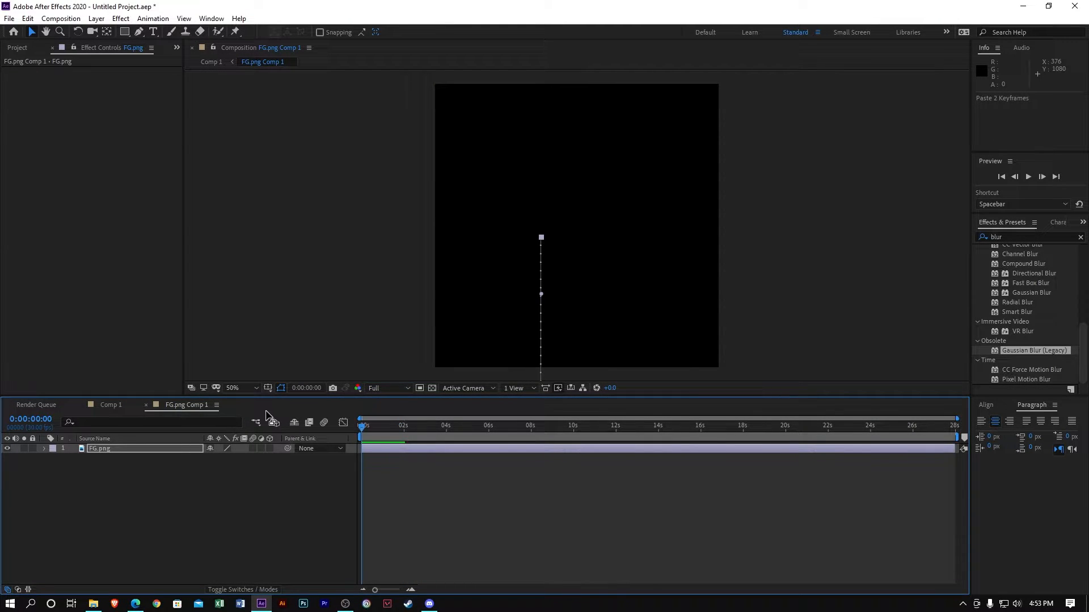
key(space)
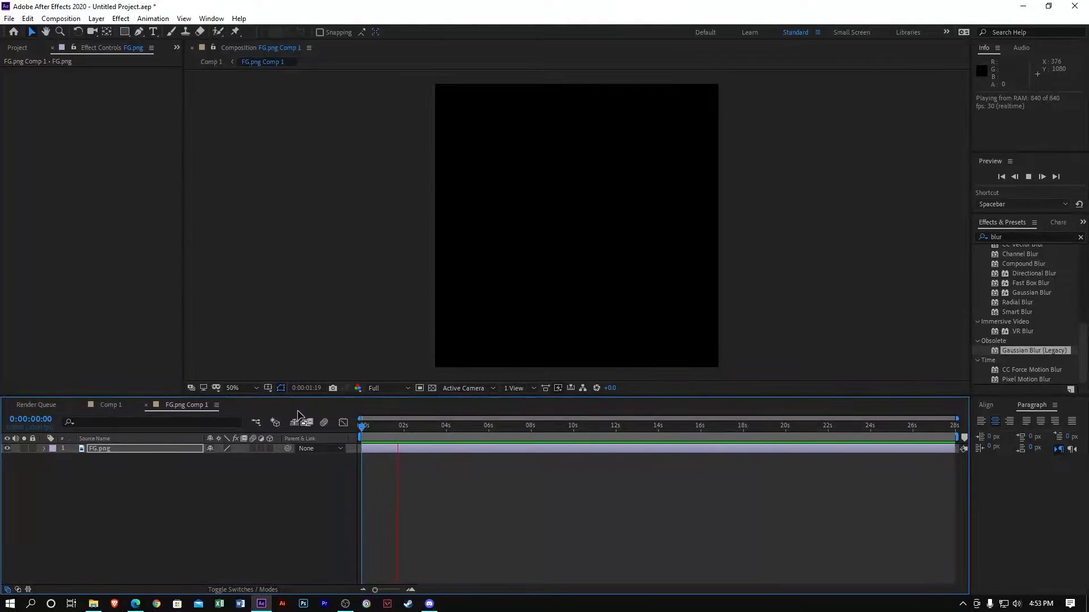
key(space)
key(u)
click(447, 478)
drag(446, 477, 389, 457)
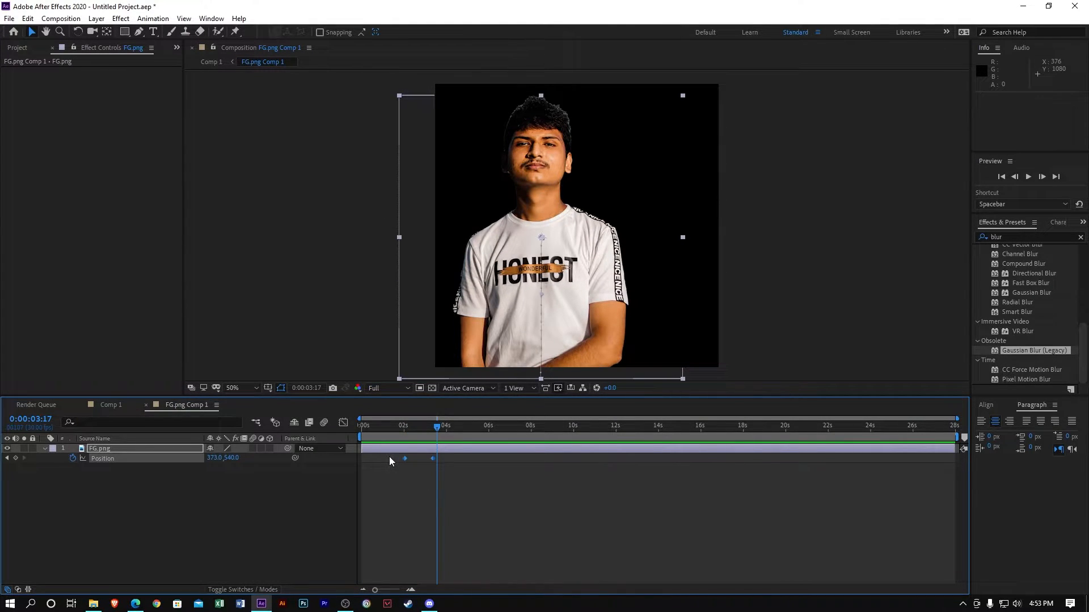
key(F9)
Reshape the Position speed graph for a fast start and slow settle, then preview
click(343, 423)
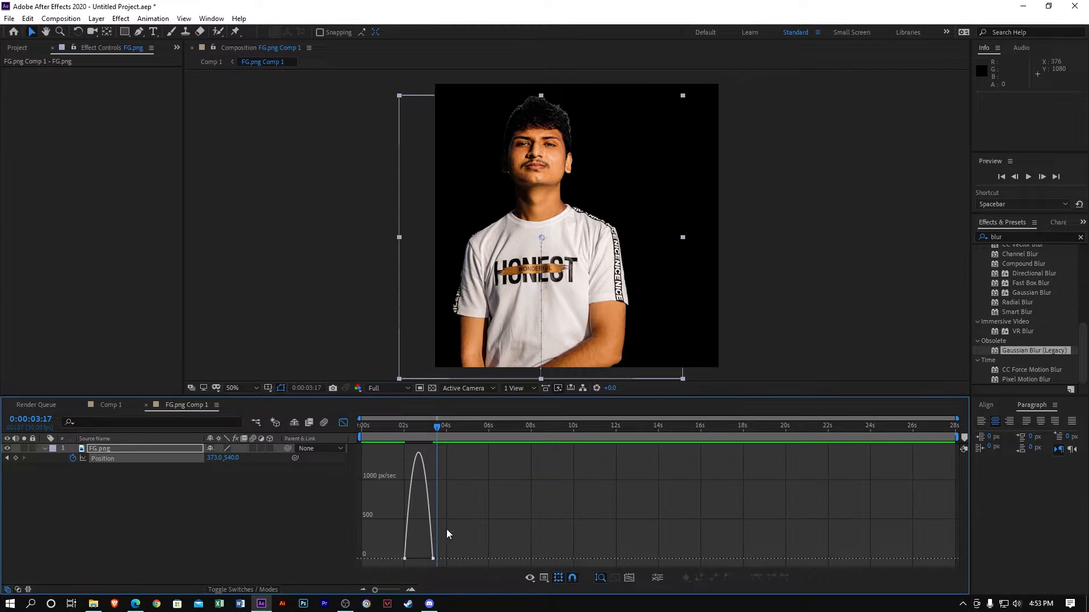
click(615, 578)
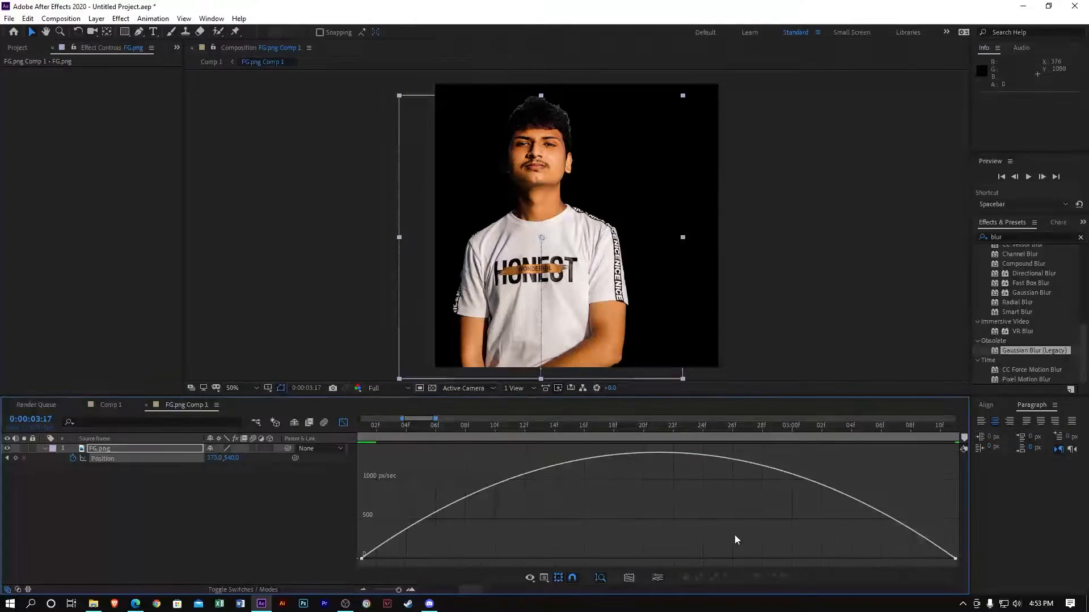
click(953, 560)
drag(853, 559, 407, 569)
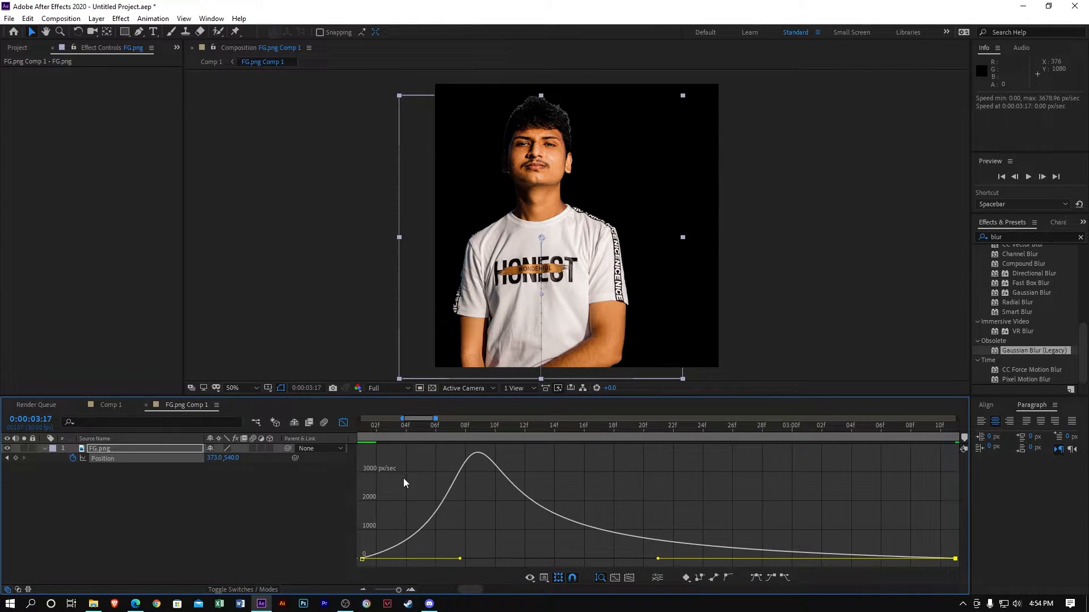
key(space)
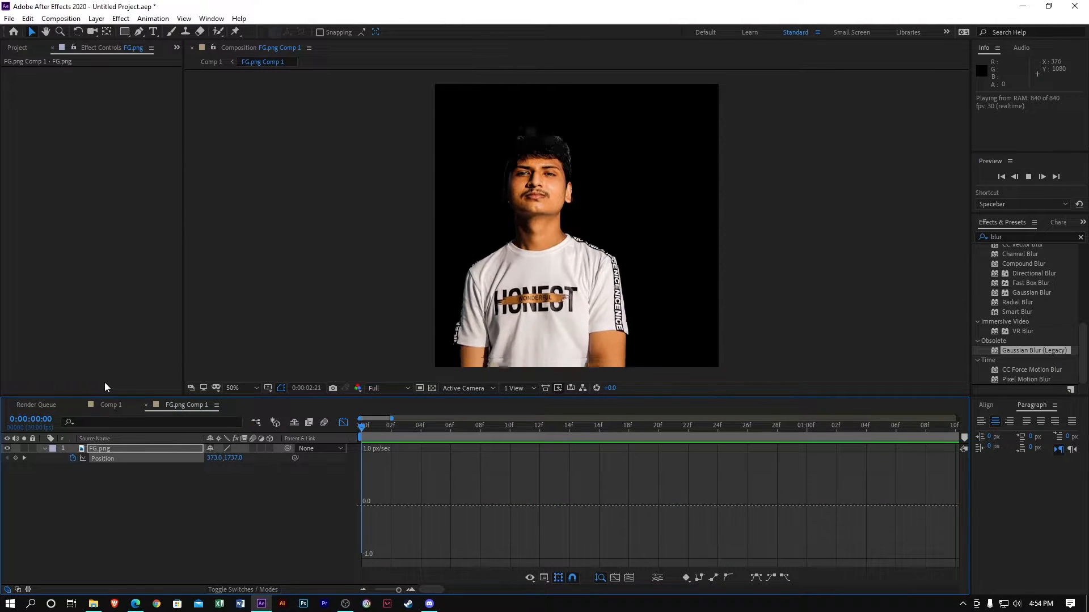
key(space)
Try saving with Ctrl+S but dismiss the save dialog without saving
key(ctrl+s)
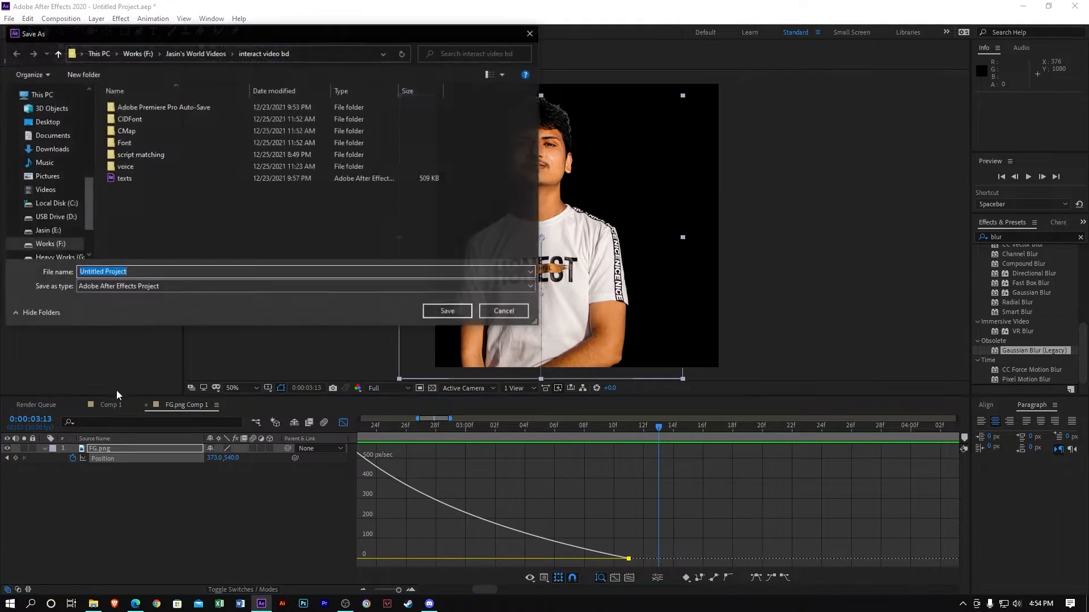
click(504, 311)
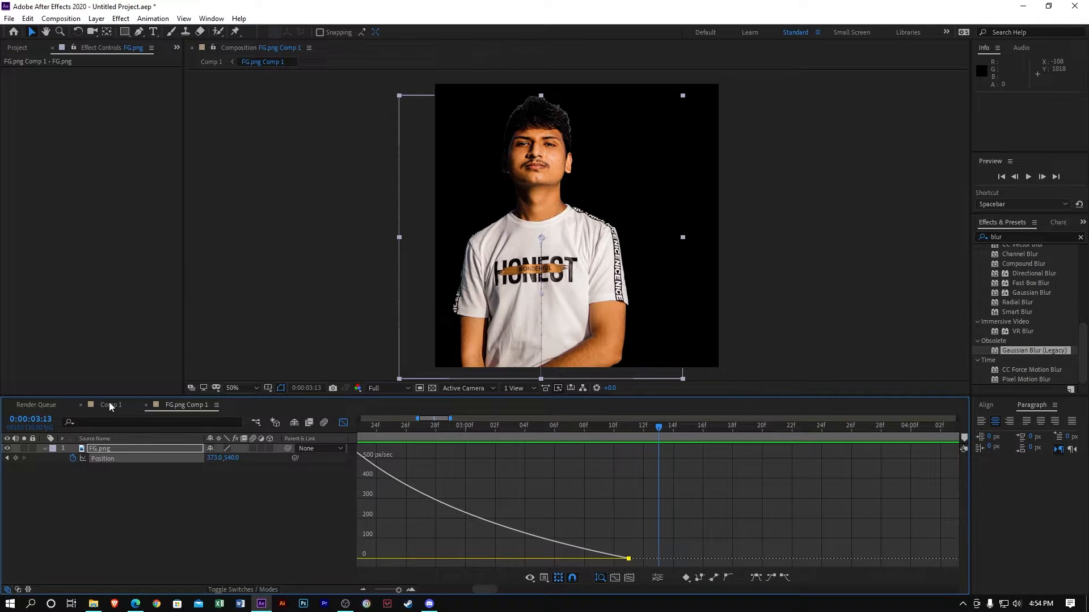
click(109, 404)
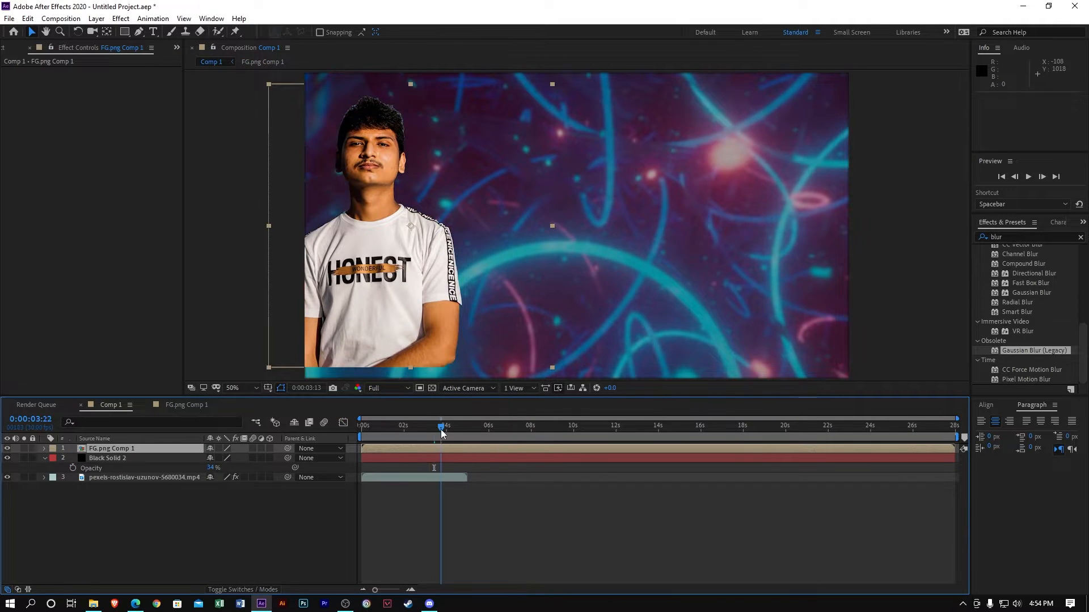
Preview Comp 1 from the start, then scrub FG.png Comp 1 Position X to 490
key(Home)
key(space)
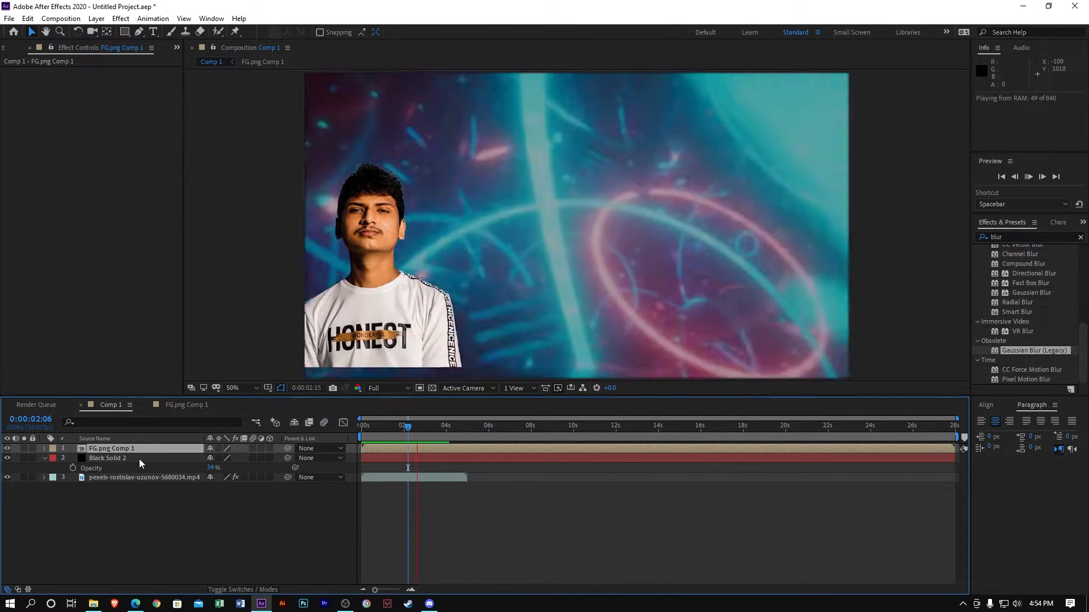
key(space)
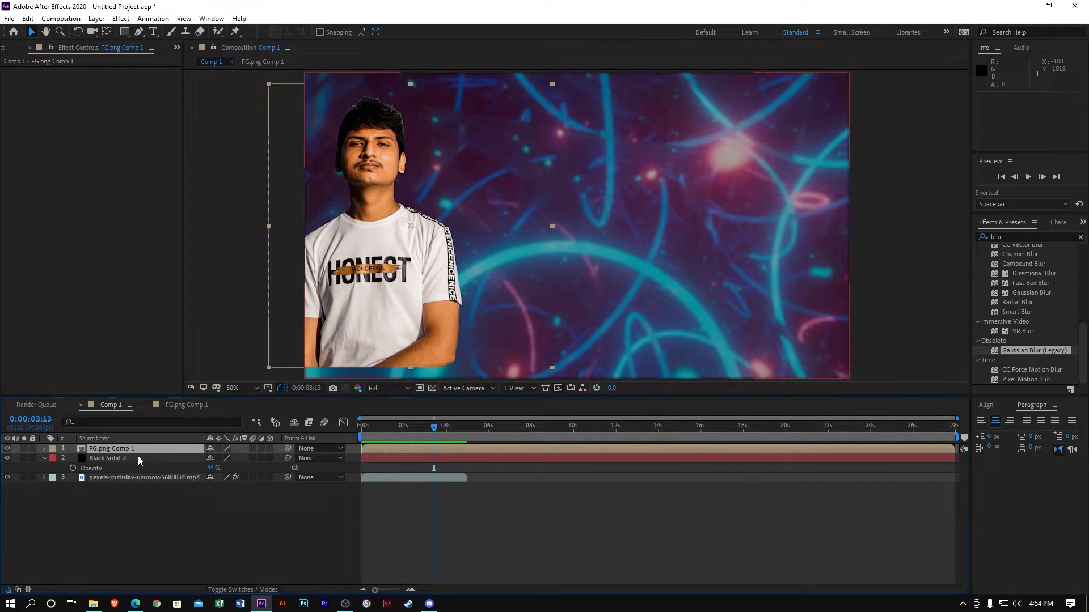
key(p)
drag(213, 457, 280, 458)
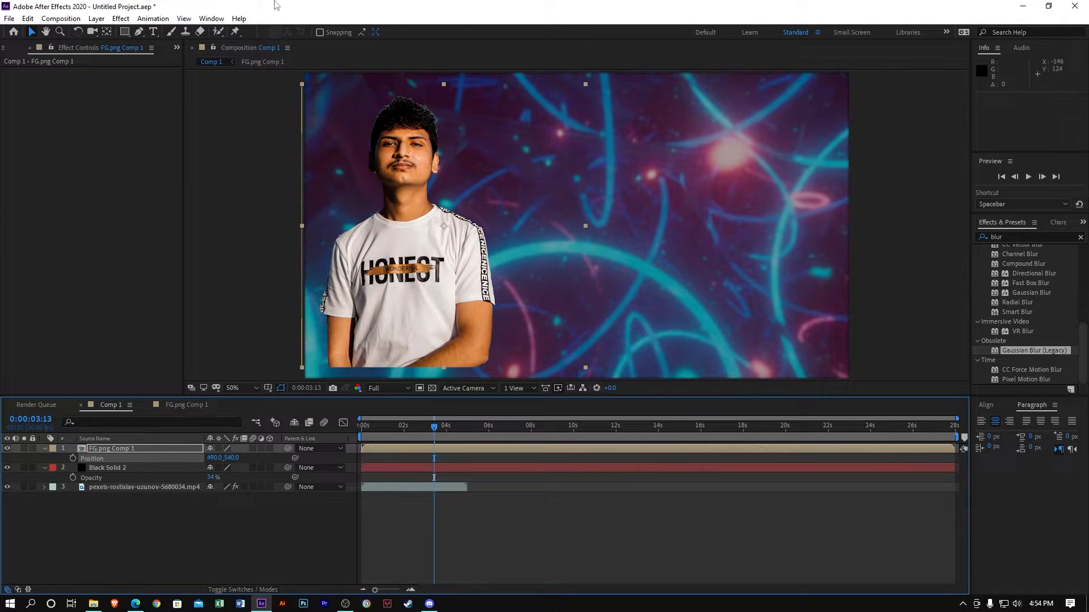
click(125, 31)
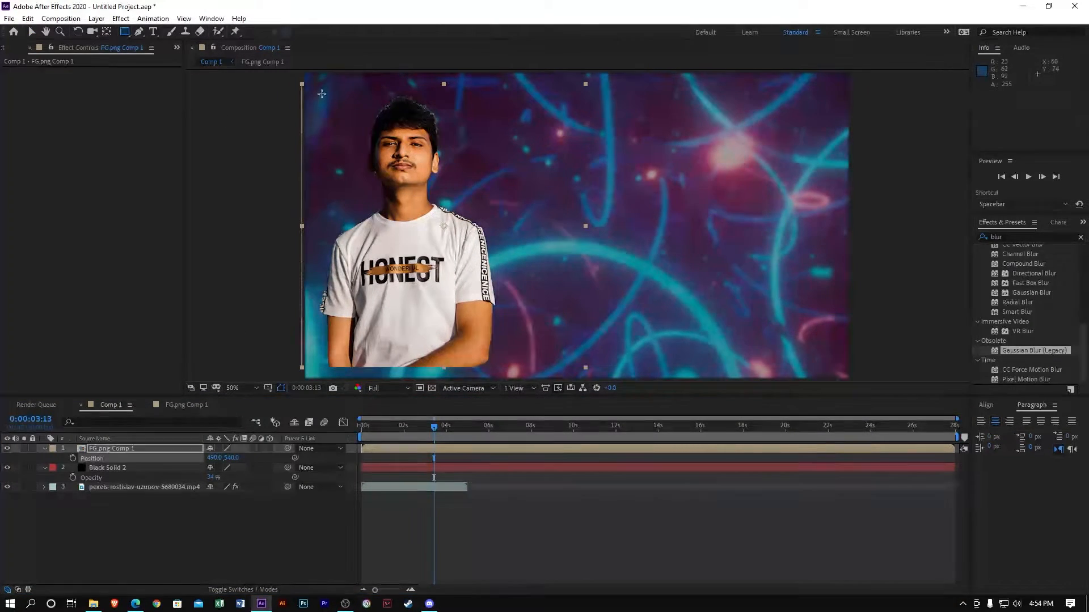
Draw a rectangular mask framing the person on FG.png Comp 1 and preview it
drag(324, 91, 498, 367)
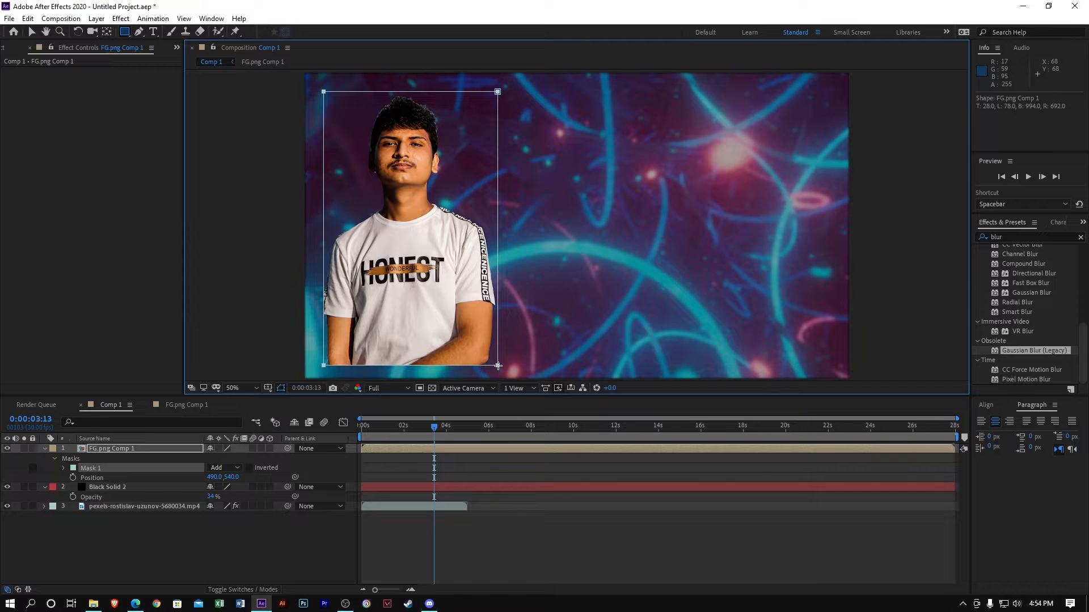
key(space)
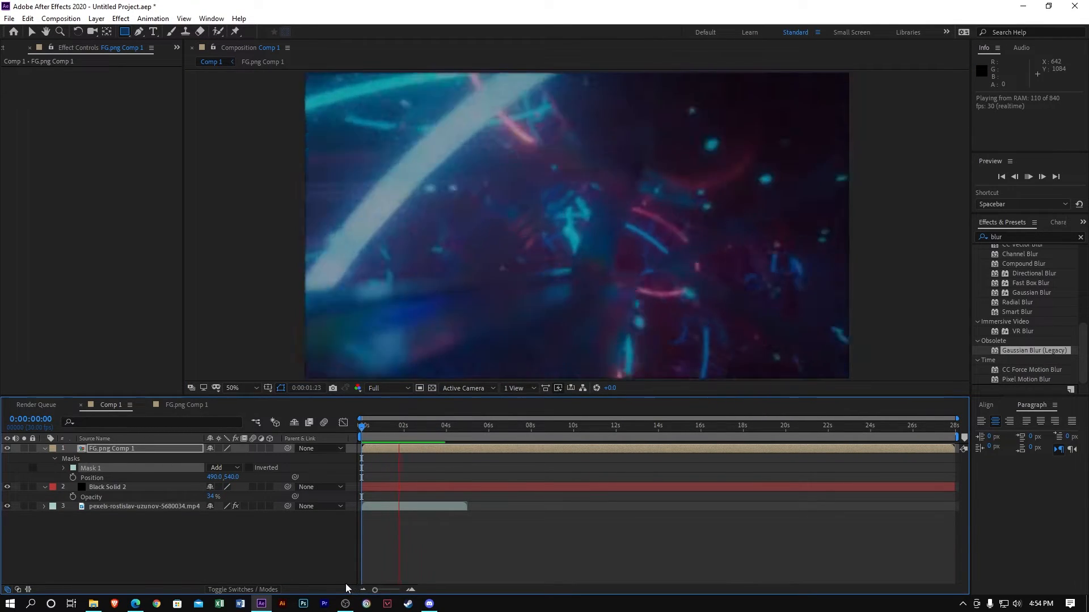
key(space)
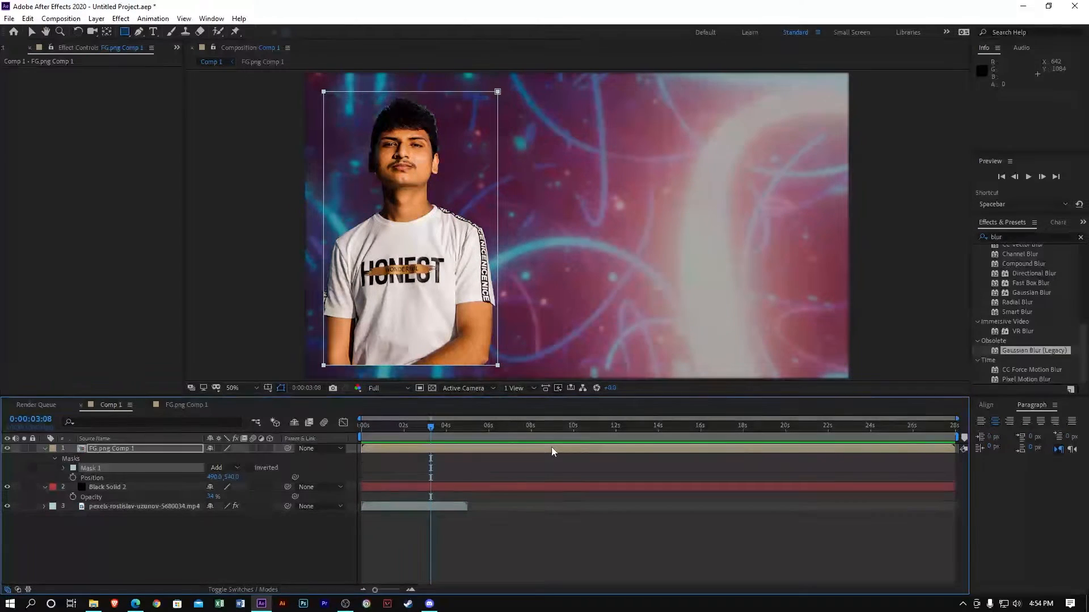
In FG.png Comp 1, leave the speed graph and show both Position keyframes across the full 28-second timeline
click(186, 405)
click(343, 424)
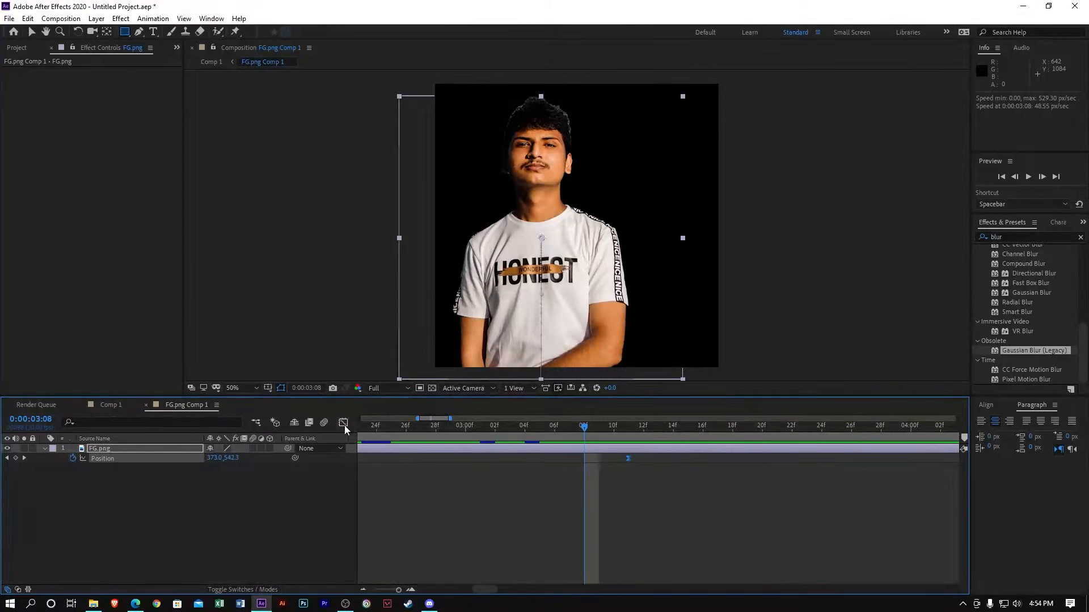
drag(397, 590, 340, 599)
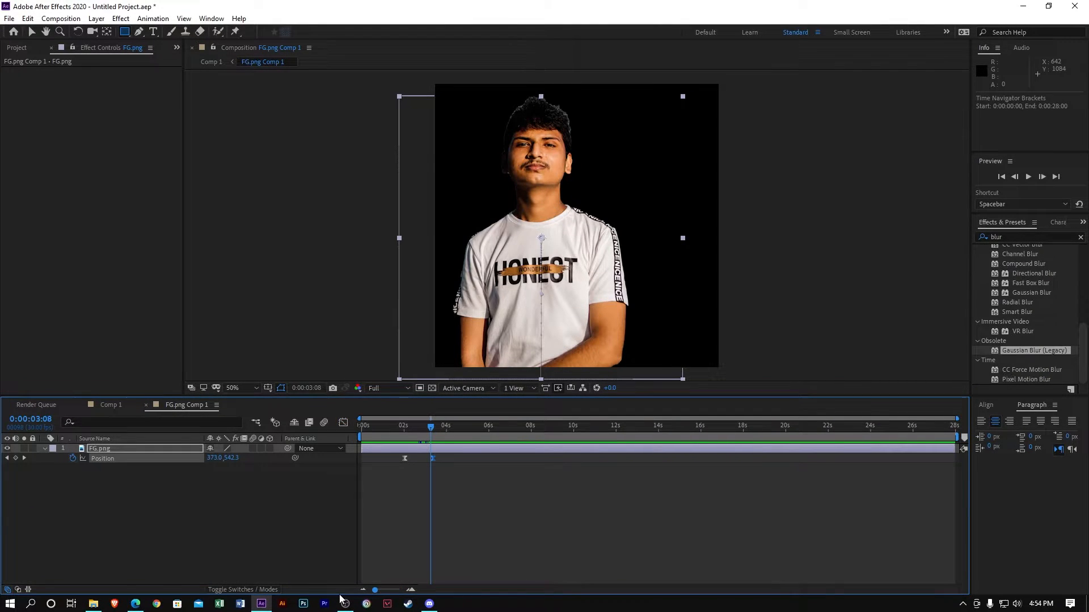
click(446, 497)
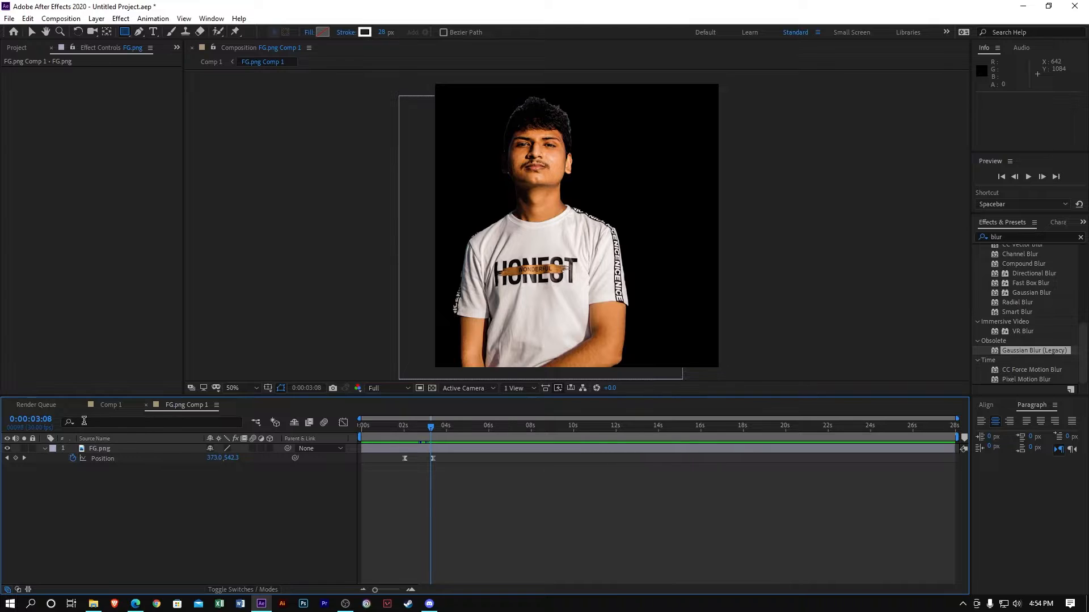
In Comp 1, slide the FG.png Comp 1 layer six frames earlier and preview it twice
click(111, 405)
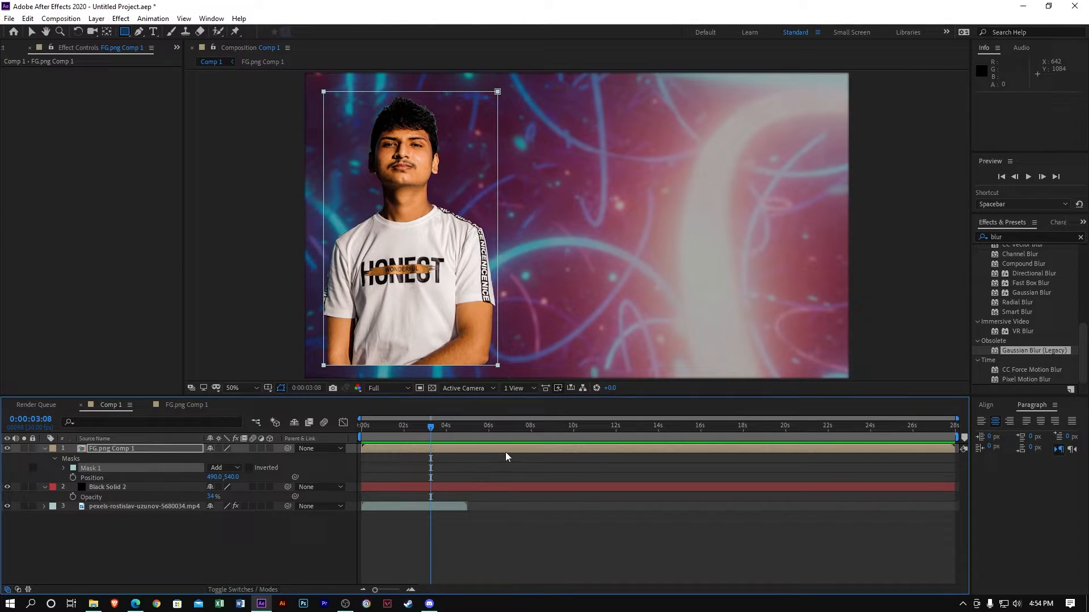
drag(506, 457, 501, 456)
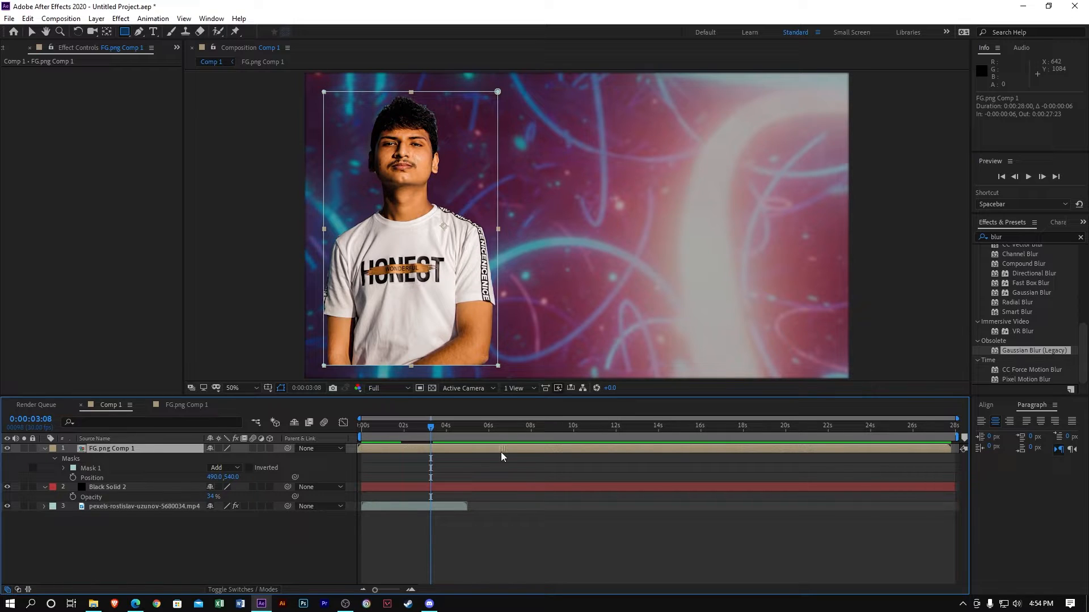
key(space)
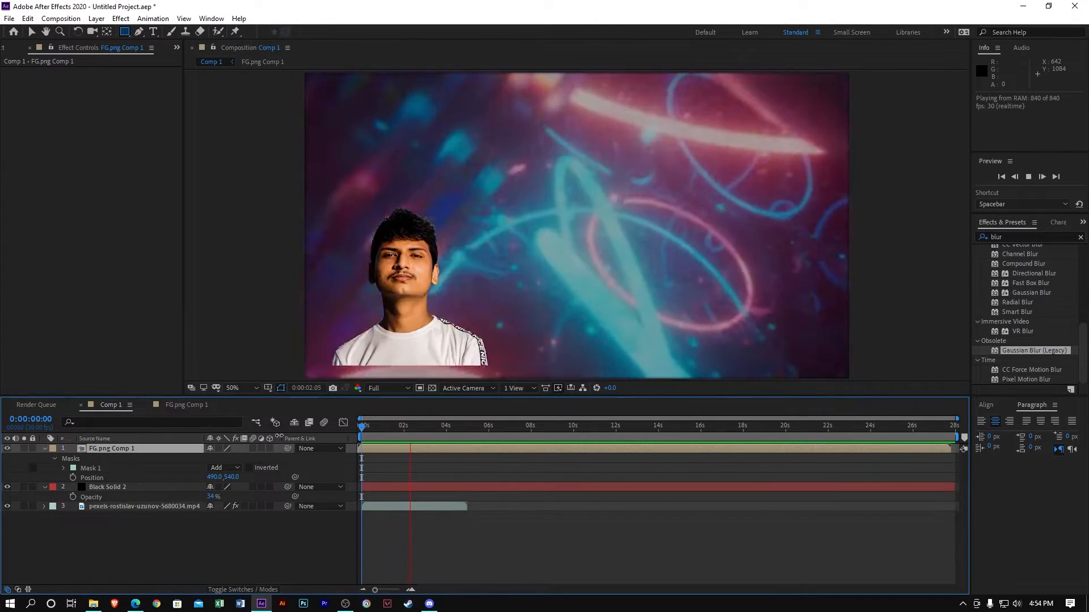
key(space)
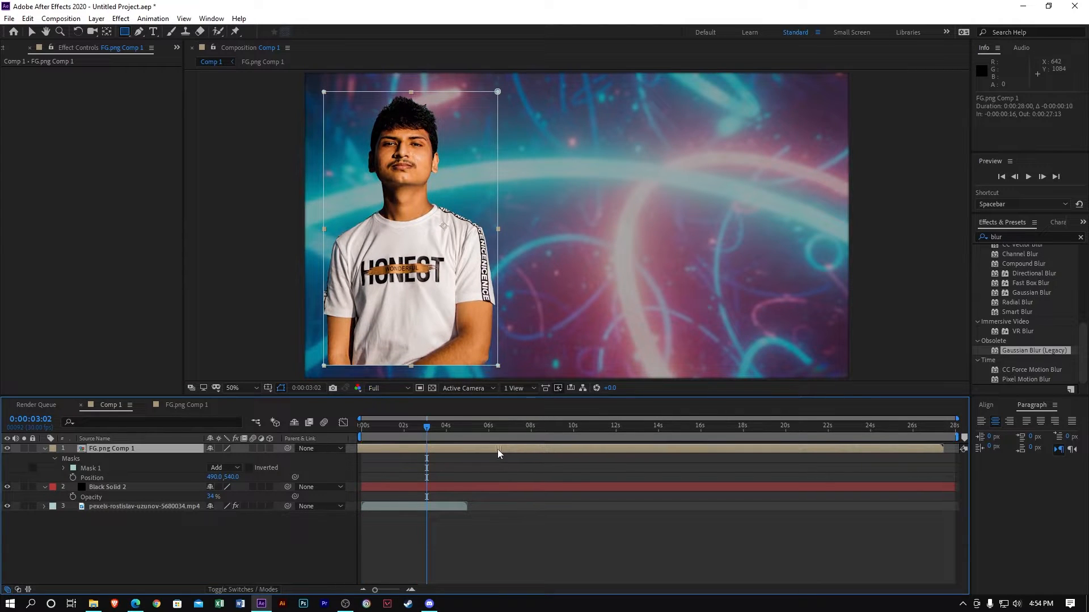
key(space)
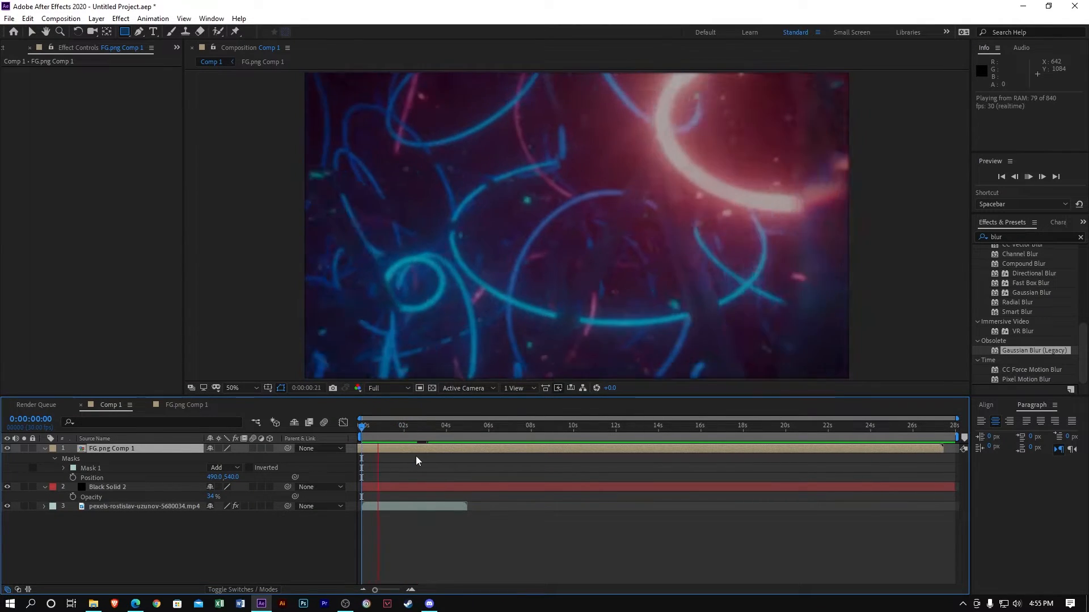
key(space)
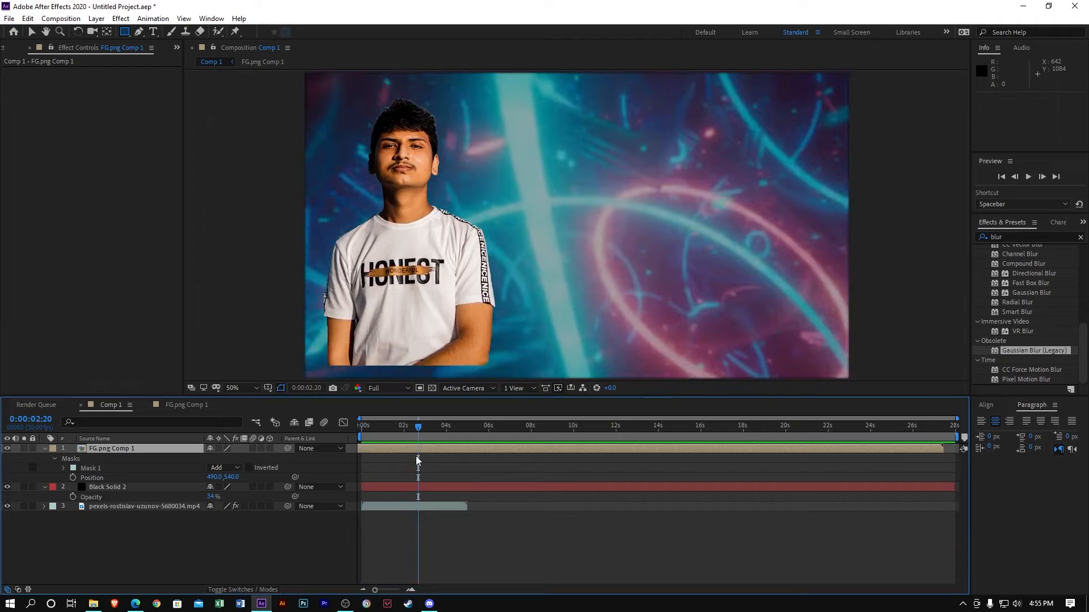
Move FG.png Comp 1's last Position keyframe to 0:00:03:01, then preview Comp 1 from the start
click(181, 405)
drag(432, 458, 401, 429)
key(space)
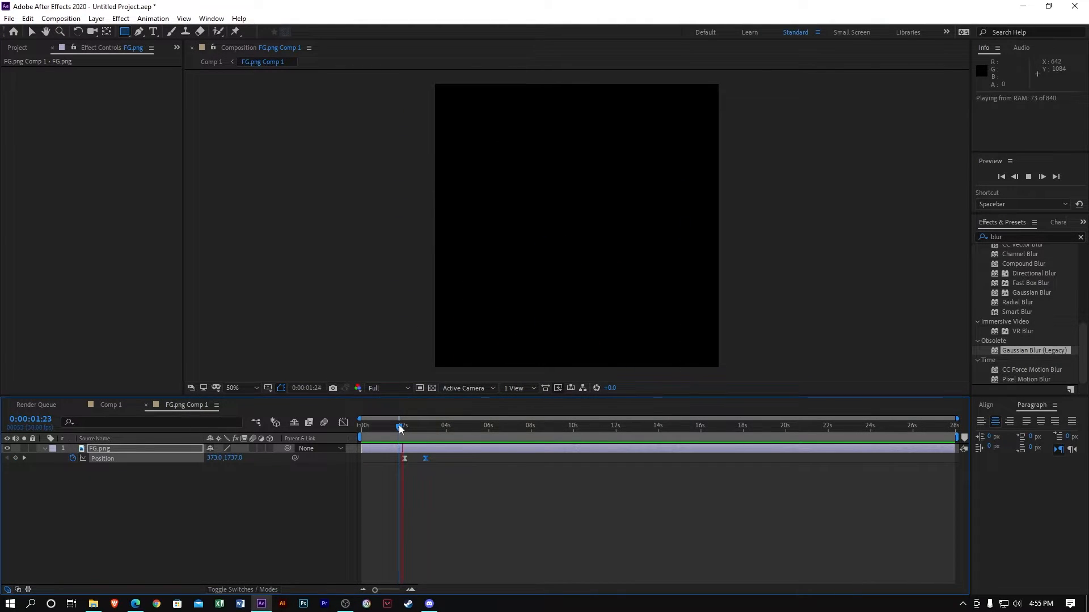
key(space)
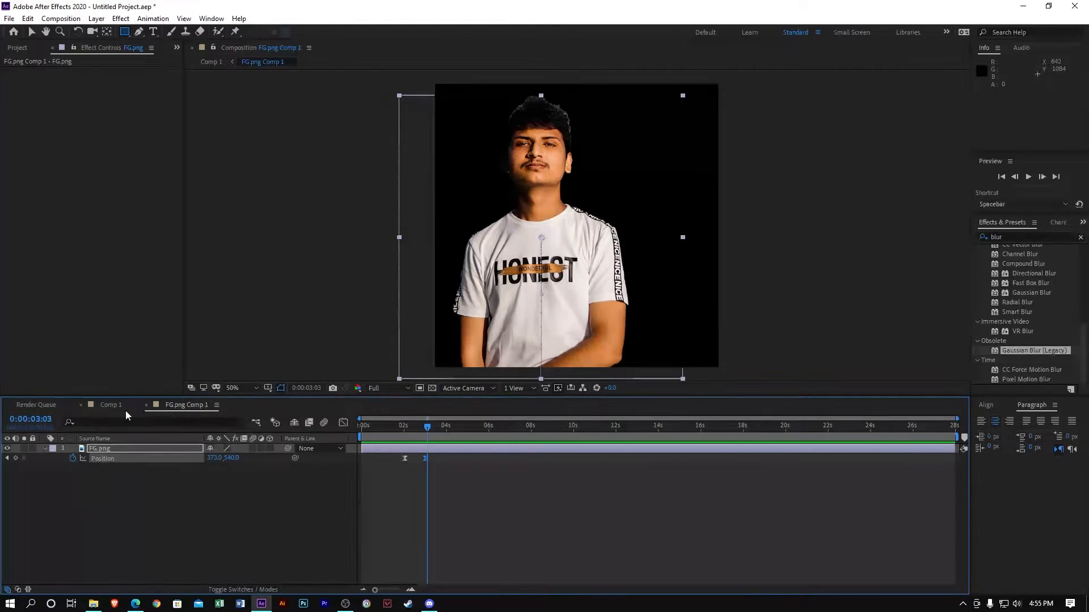
click(111, 405)
key(Home)
key(space)
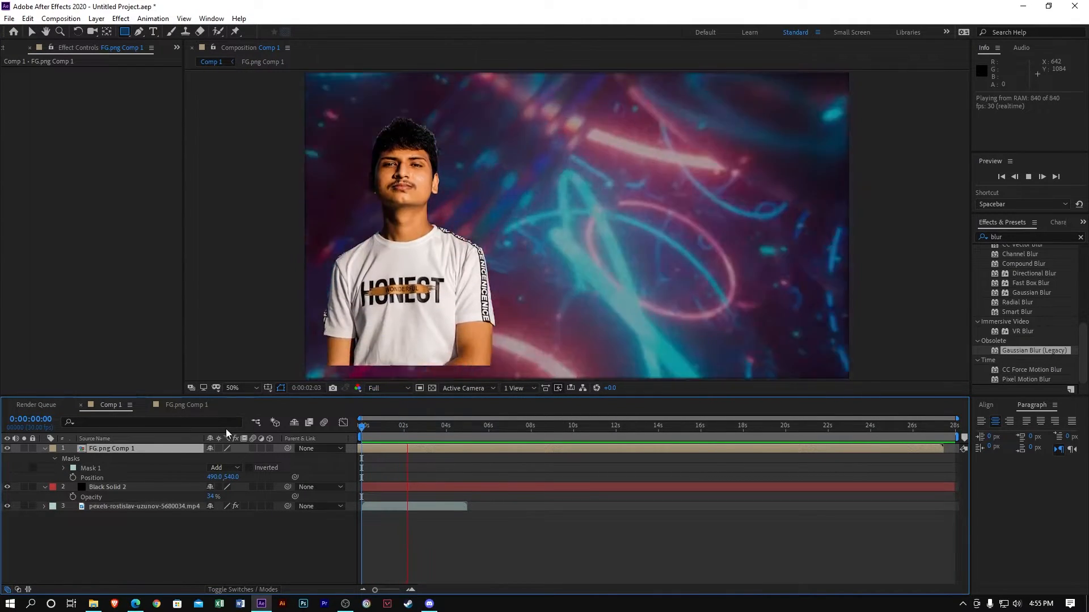
key(space)
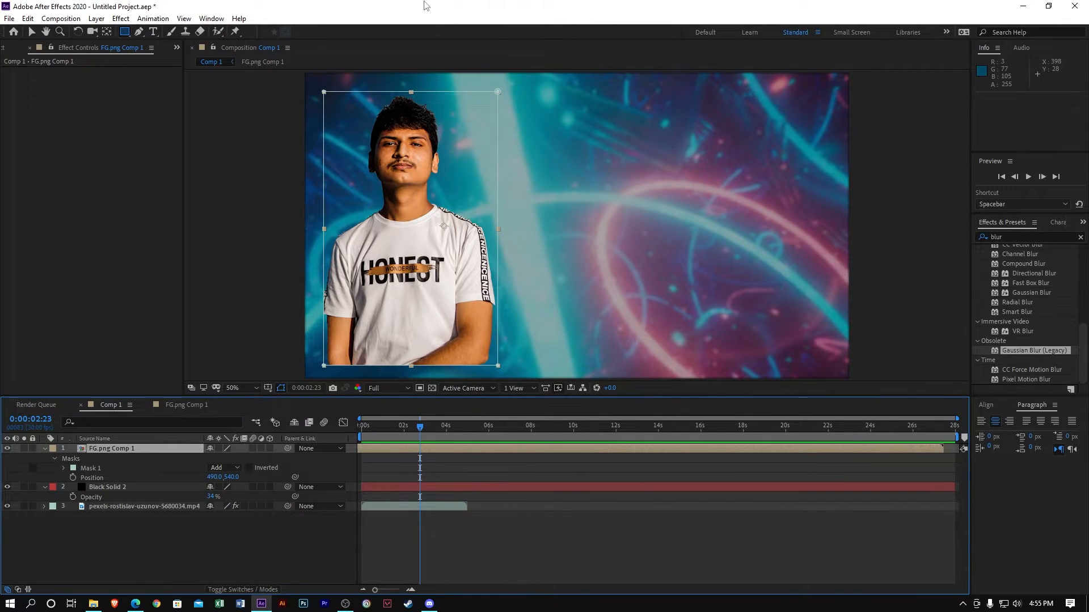
Clear the blur search in the Effects panel and deselect all layers
click(135, 448)
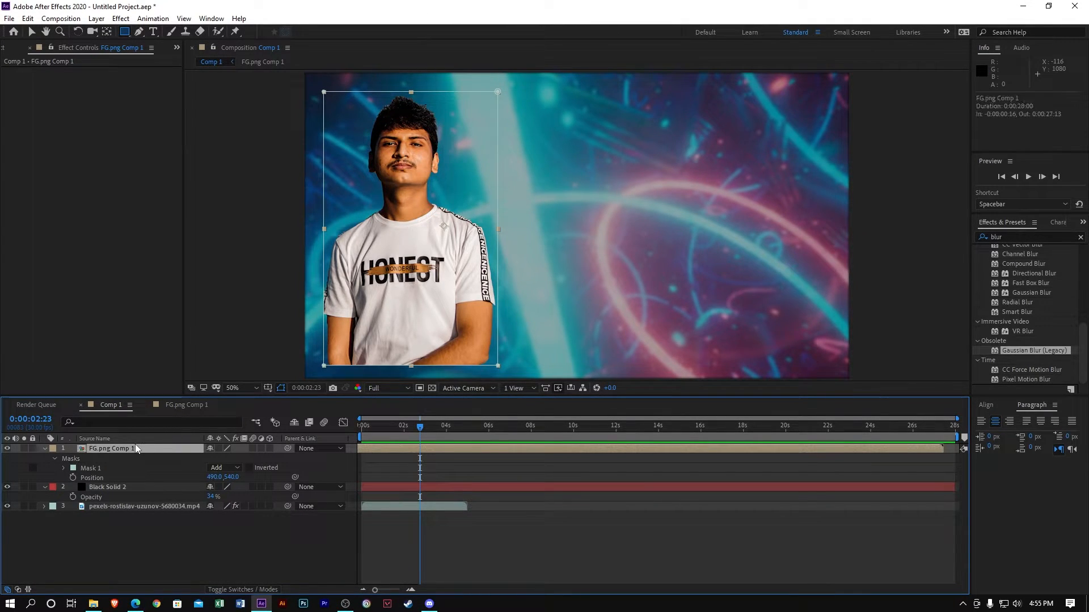
click(1085, 239)
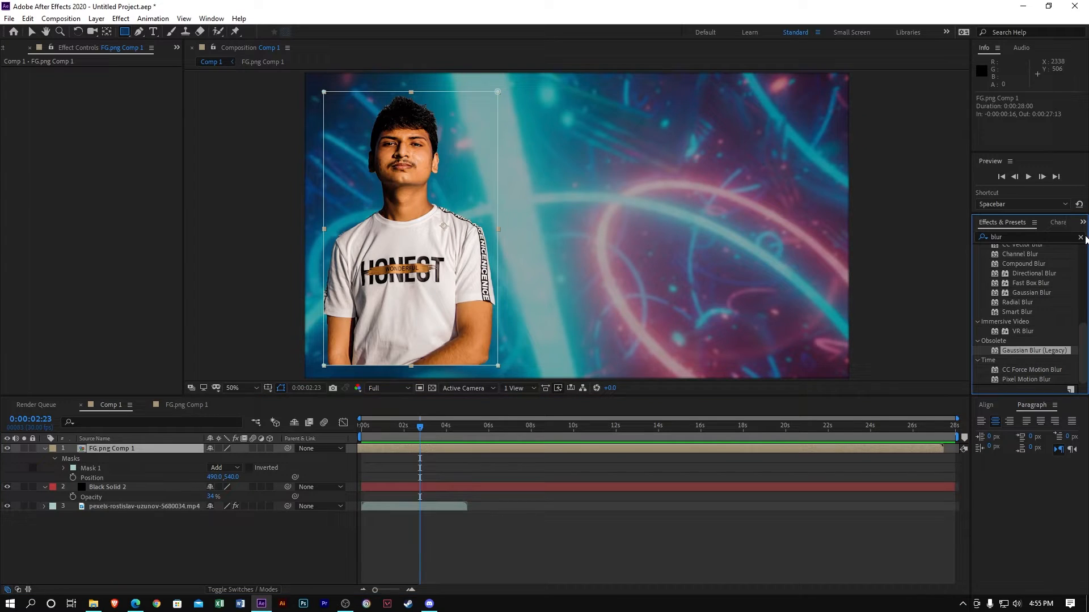
click(1080, 237)
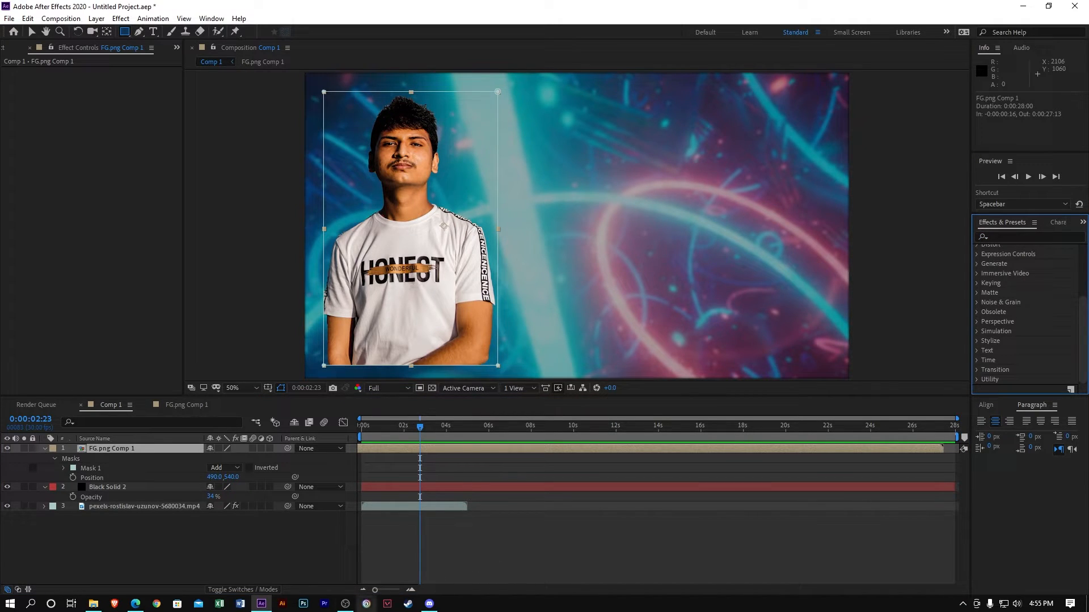
click(104, 553)
Create a new text layer with the person's name and remove the extra S
click(154, 33)
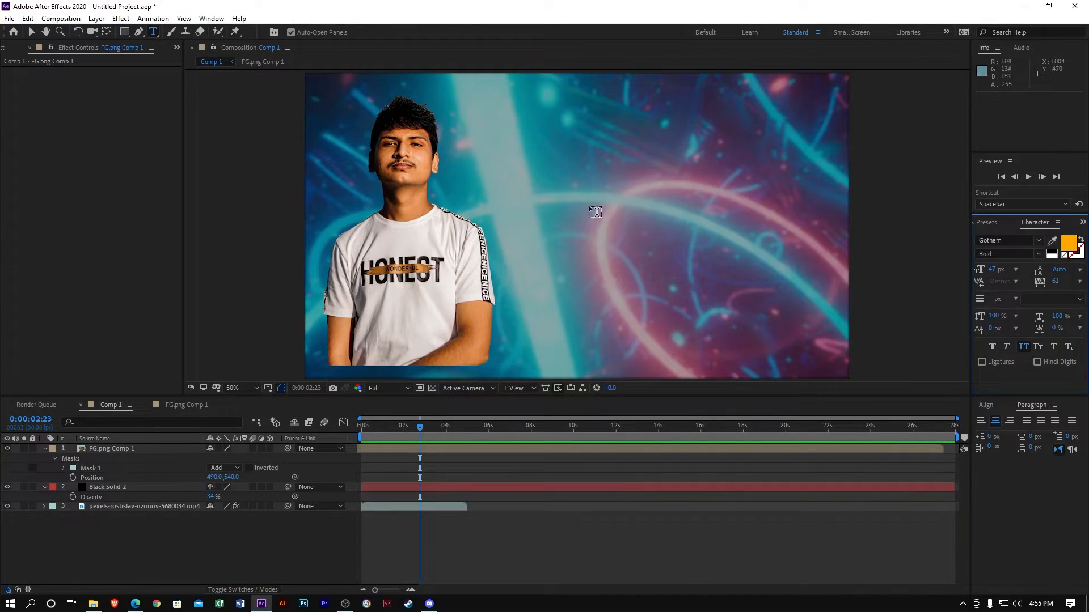
click(592, 207)
key(ctrl+a)
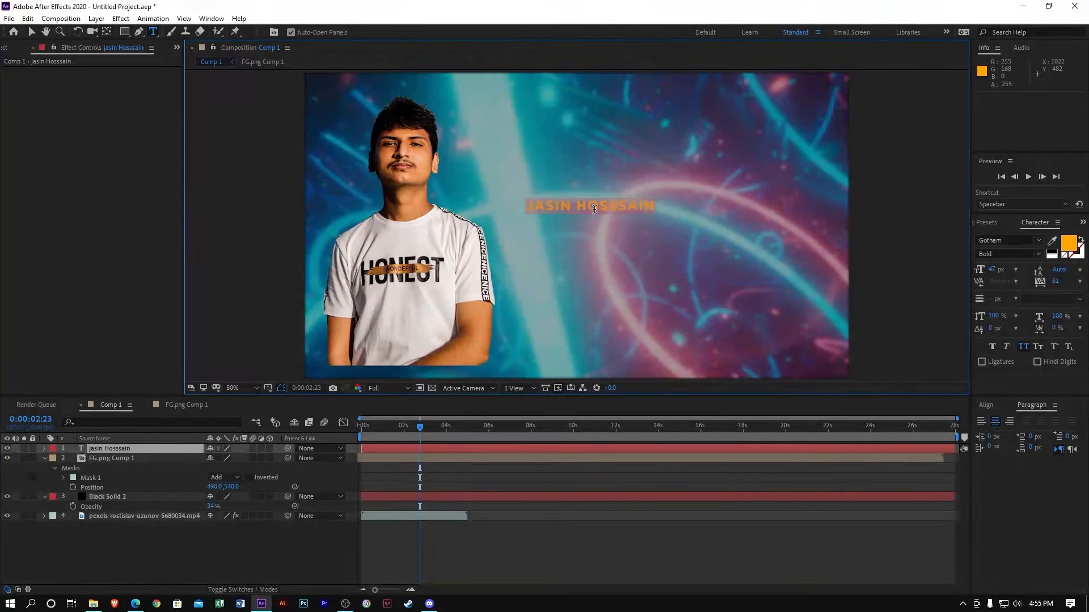
click(626, 212)
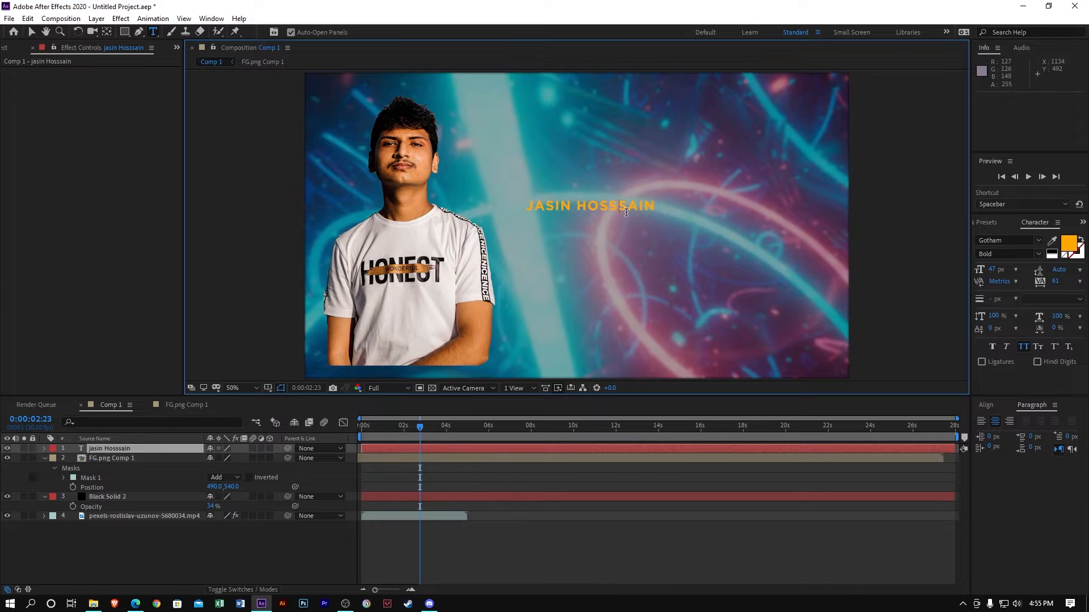
key(BackSpace)
Set the whole title in Gotham Ultra Italic and reselect the title layer
key(ctrl+a)
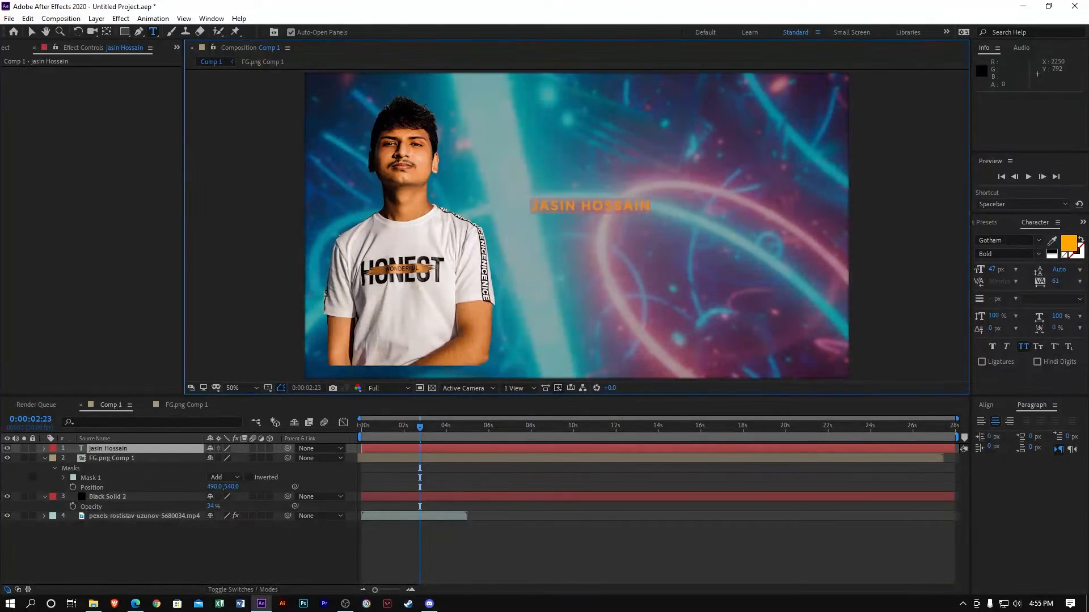
click(1037, 241)
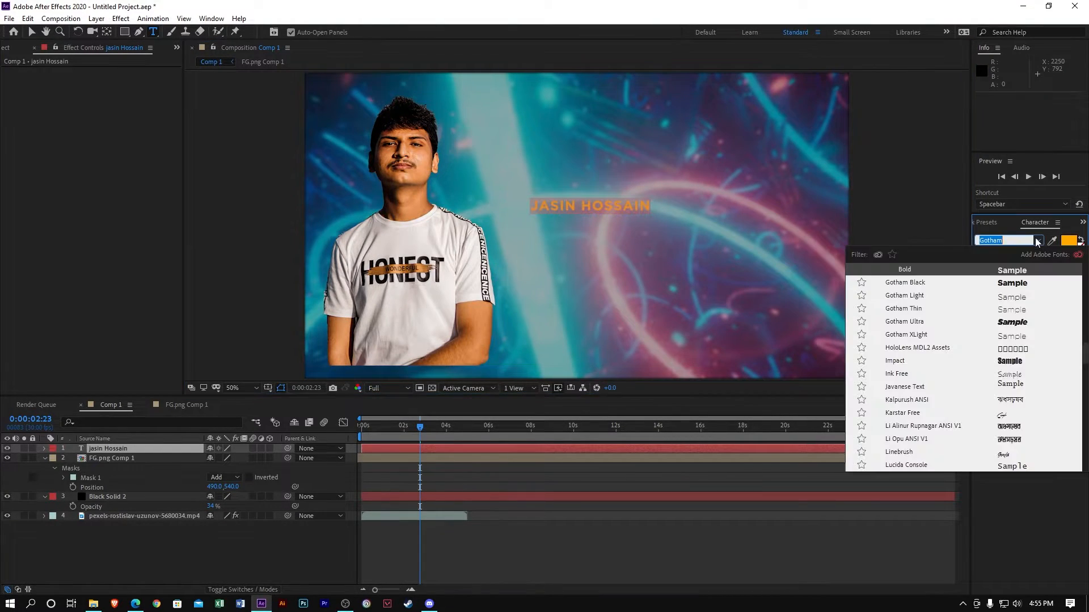
click(998, 322)
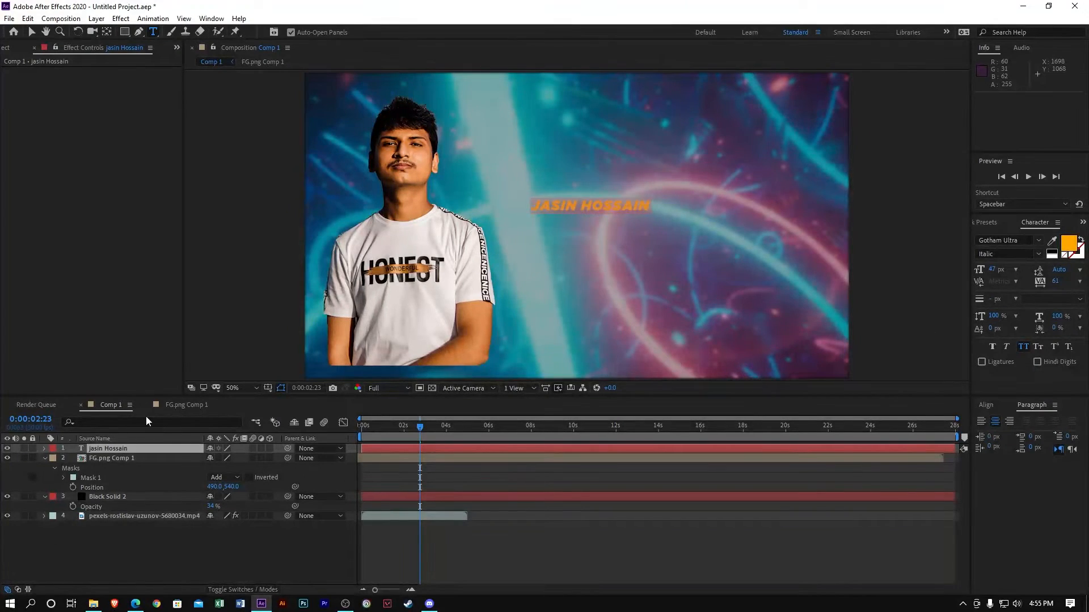
click(170, 457)
click(160, 448)
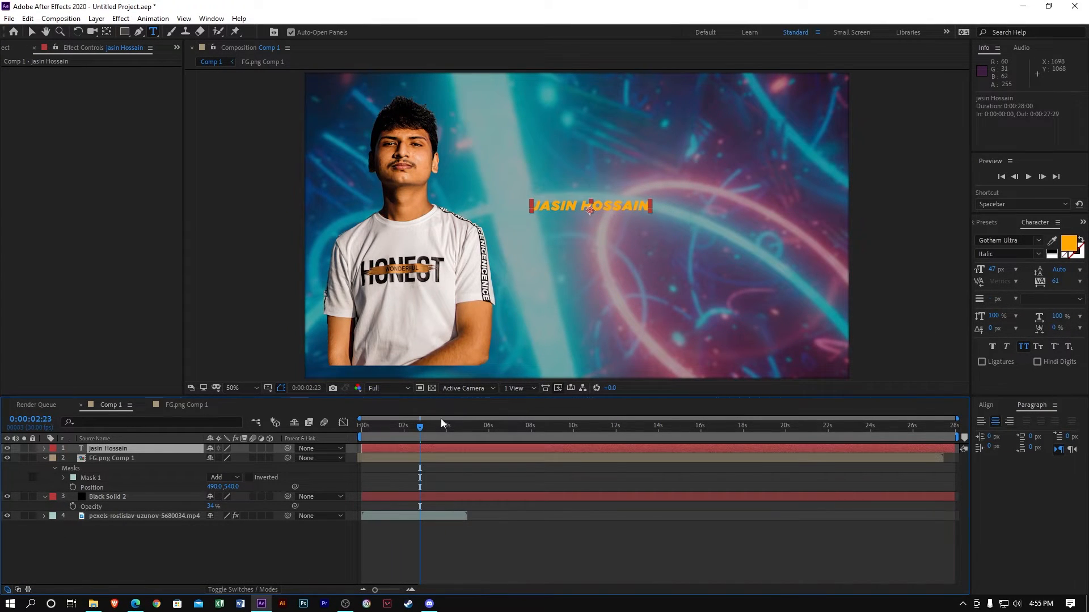
Move the title's Position lower and to the right of the person
drag(440, 418, 406, 436)
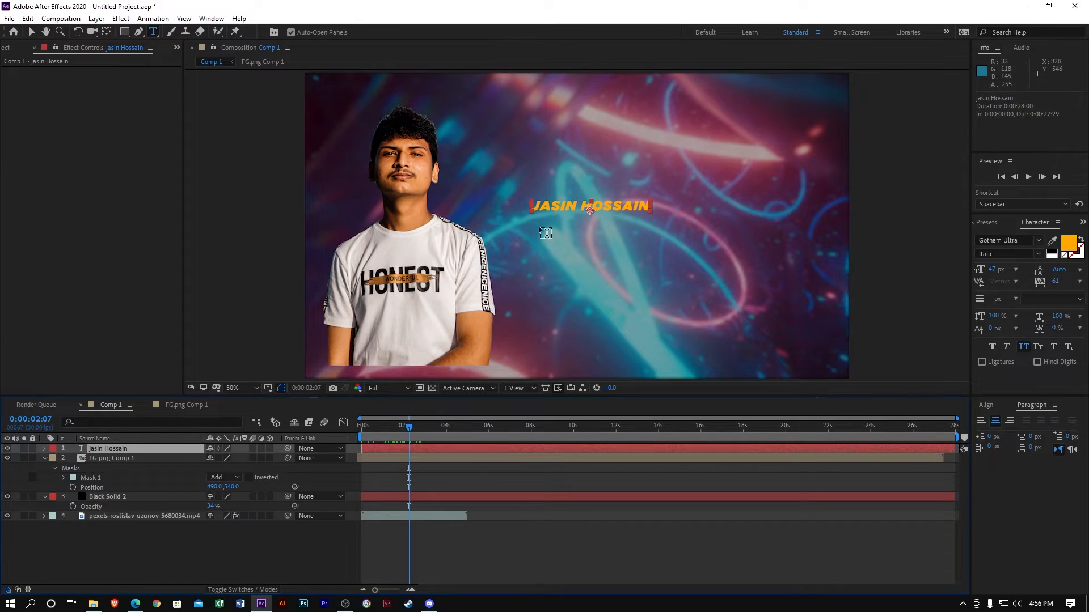
key(p)
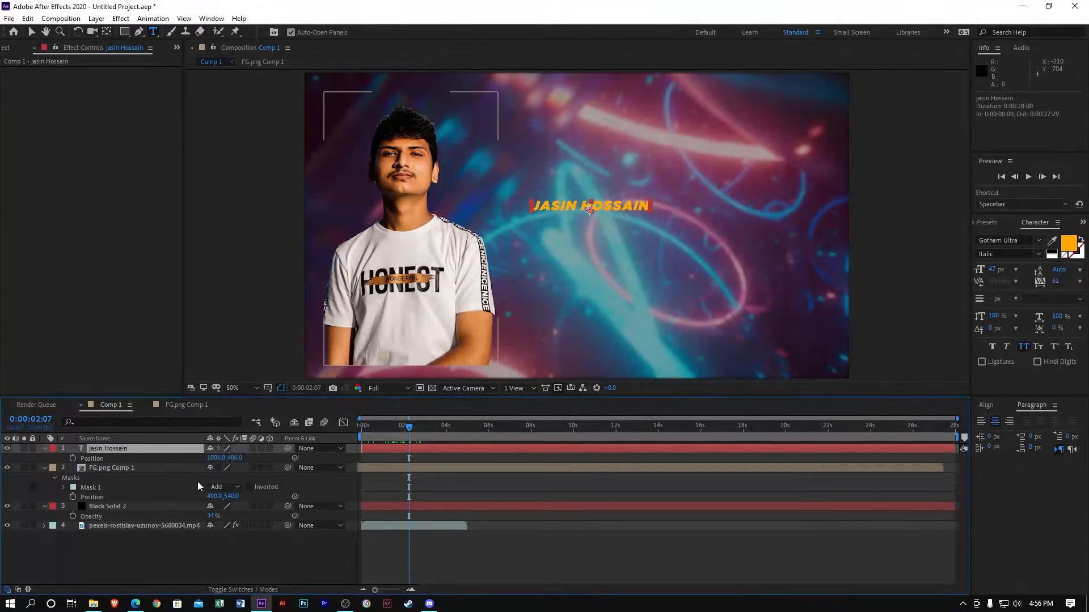
drag(239, 458, 286, 460)
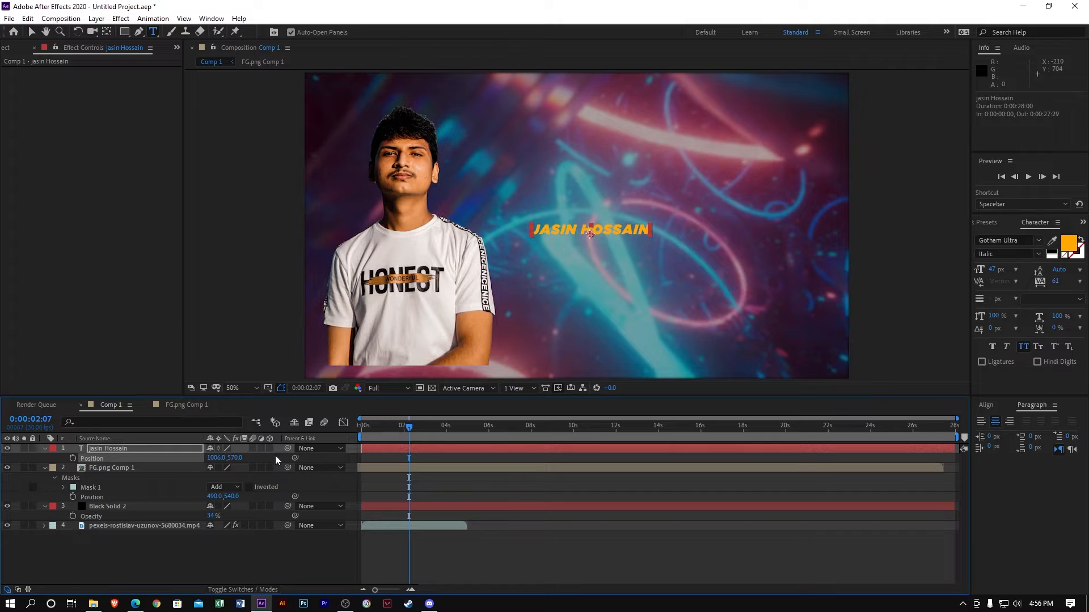
drag(215, 458, 417, 458)
Scale the title up to 207% and reposition it to 1262,570 beside the person
key(s)
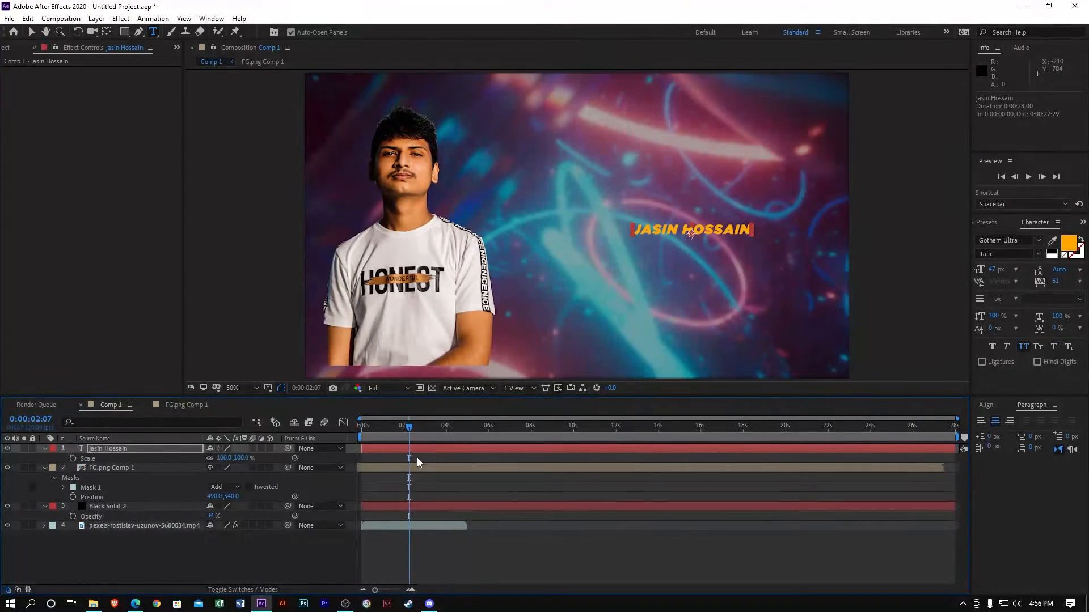
drag(249, 458, 279, 458)
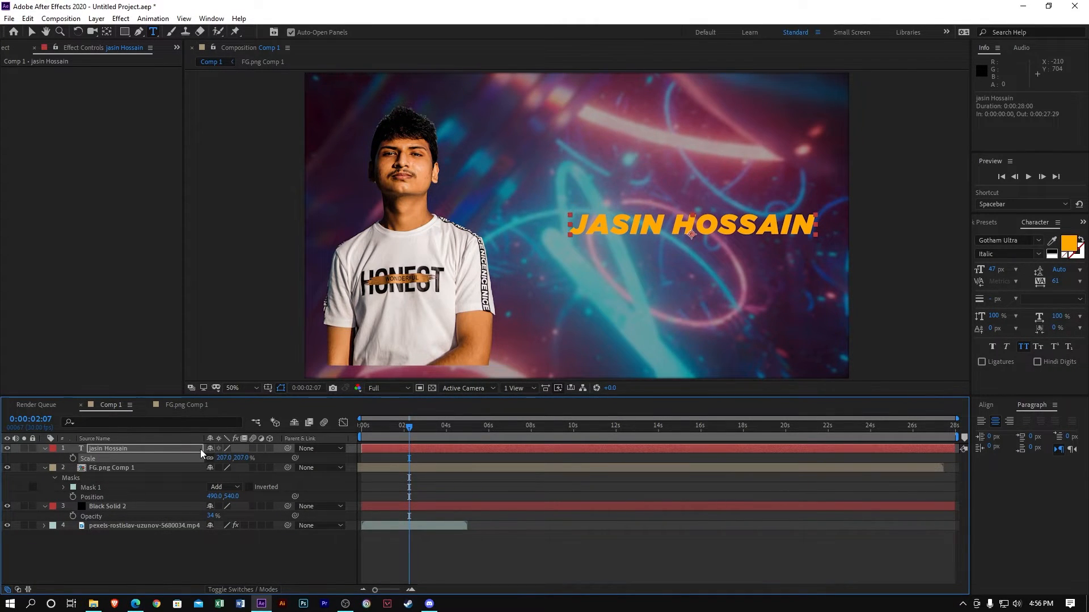
key(p)
drag(219, 457, 182, 457)
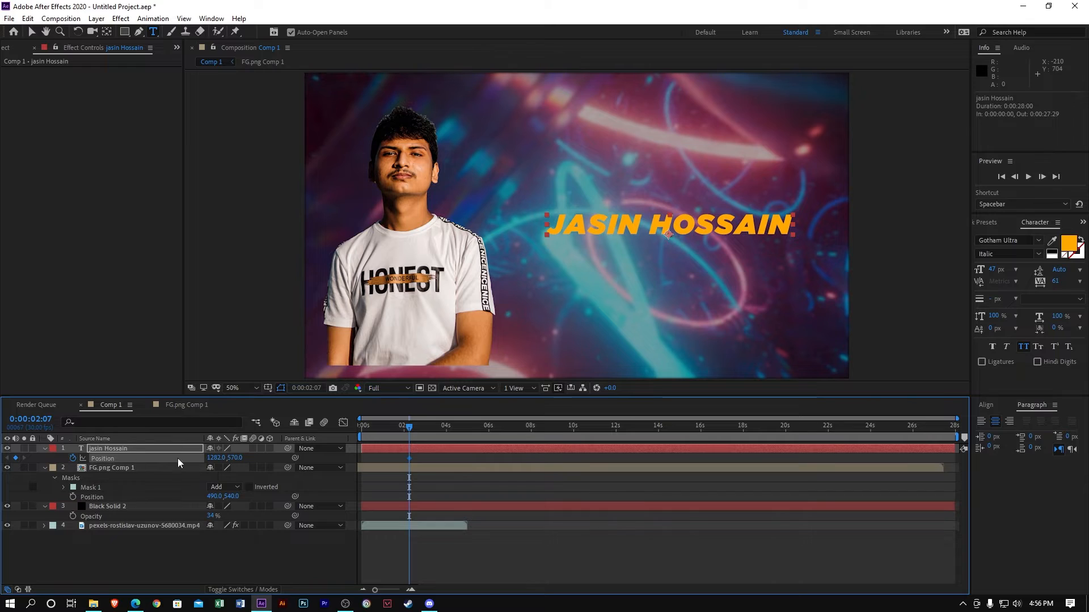
Move the Position keyframe to about 3:14, set the starting position lower at 1262,819, and preview
drag(410, 458, 435, 458)
drag(236, 458, 373, 458)
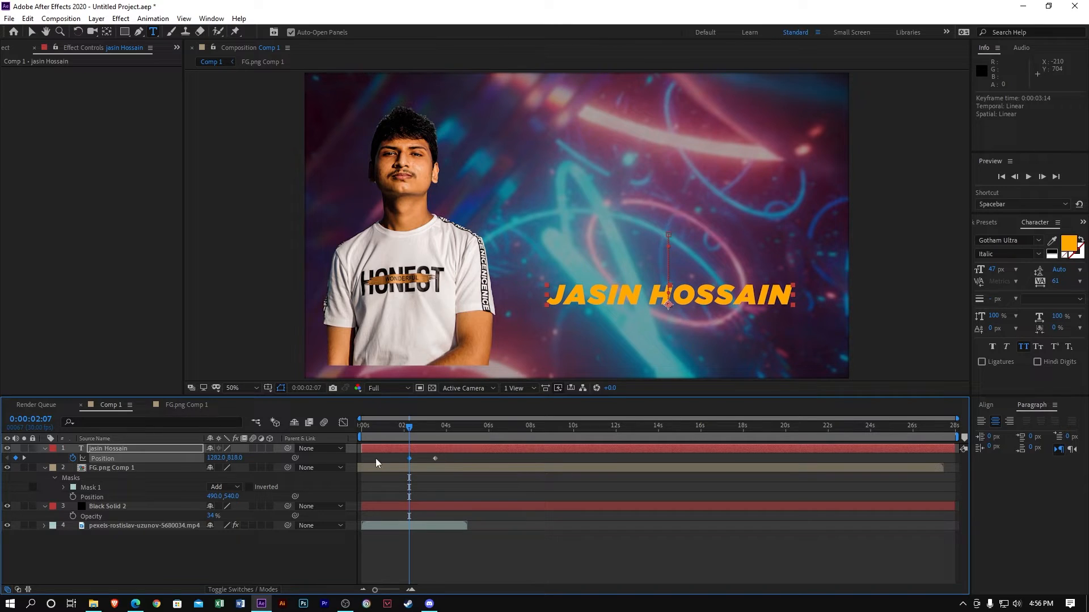
key(space)
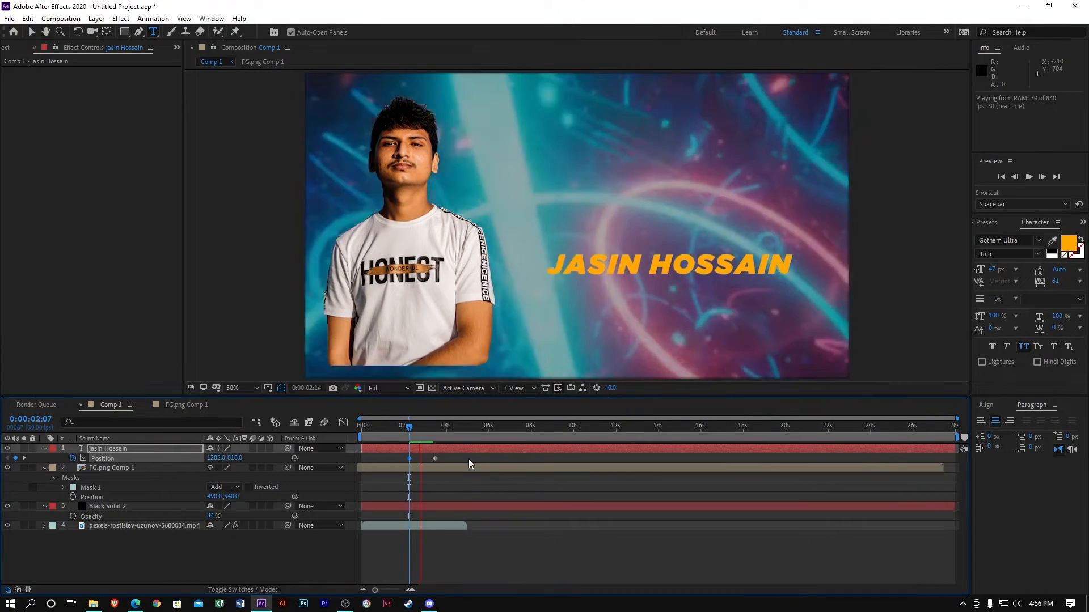
key(space)
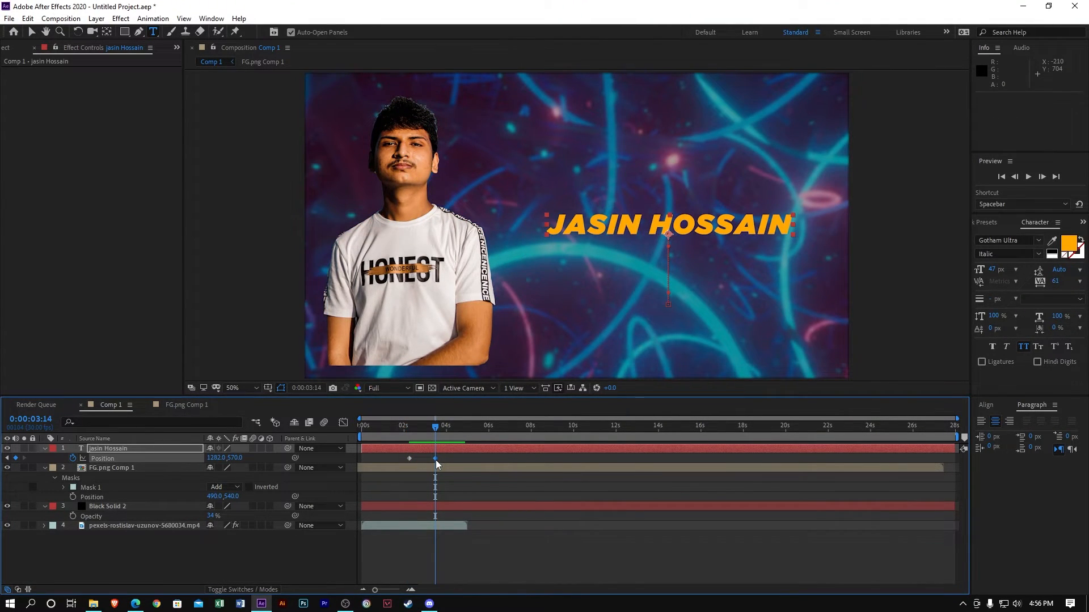
Shift the end keyframe slightly earlier and apply Easy Ease to both Position keyframes
drag(435, 458, 359, 463)
click(440, 457)
key(F9)
click(343, 422)
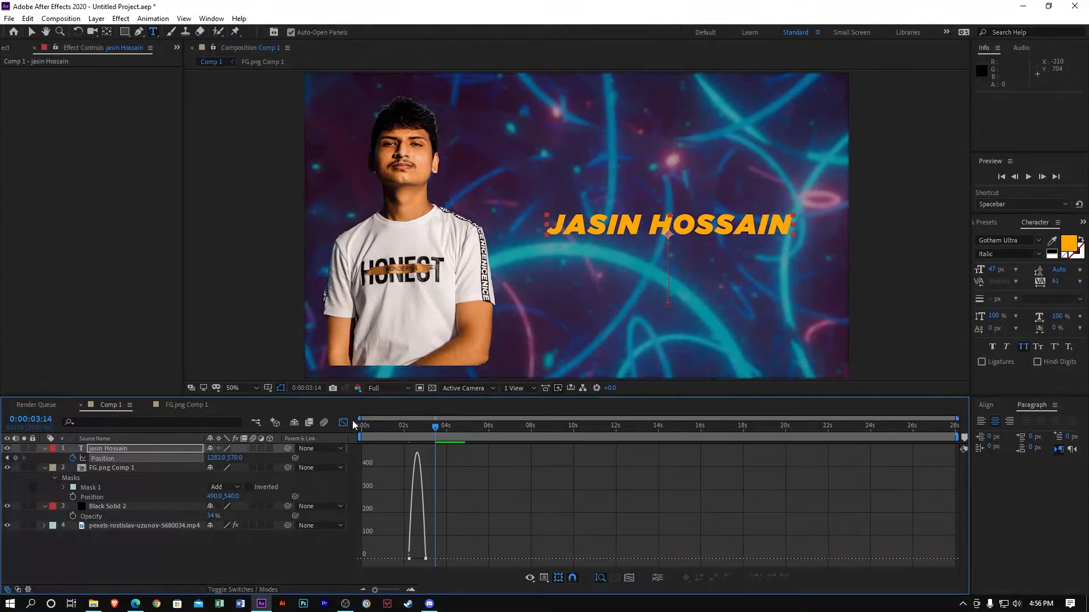
Fit the speed graph and drag the influence handle so the slide starts fast and settles slowly
click(627, 577)
click(953, 563)
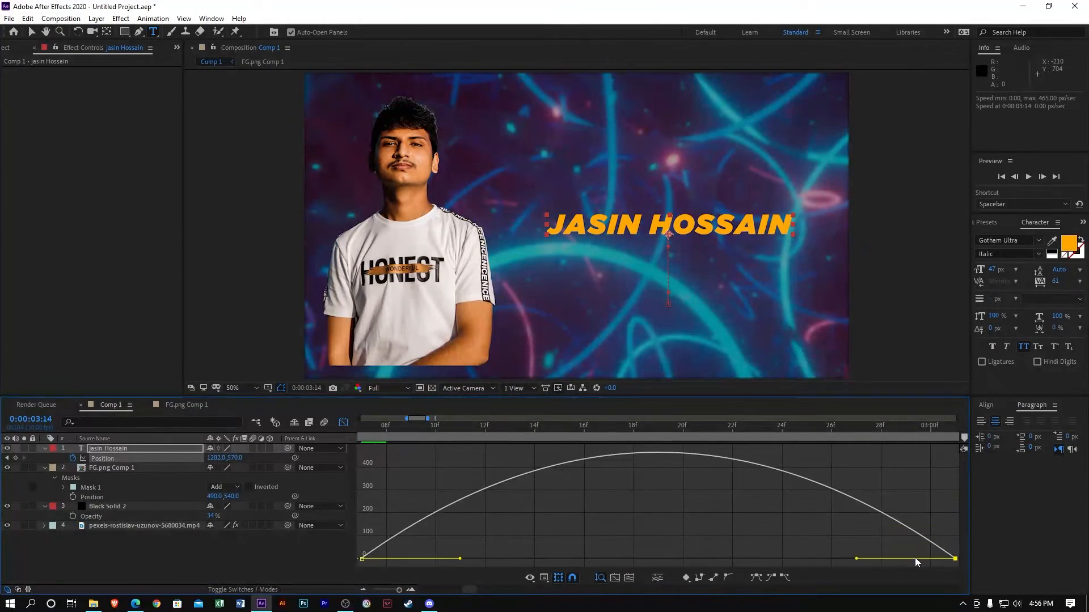
drag(857, 560, 657, 559)
key(space)
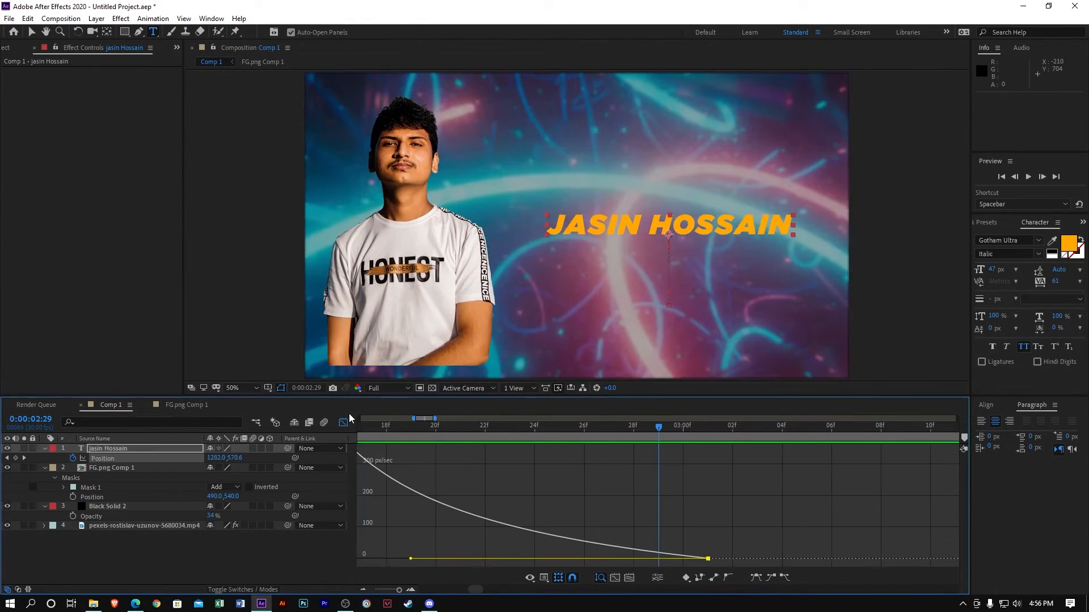
Pre-compose the name title layer and return from the Graph Editor to the layer bars
click(101, 449)
right_click(99, 448)
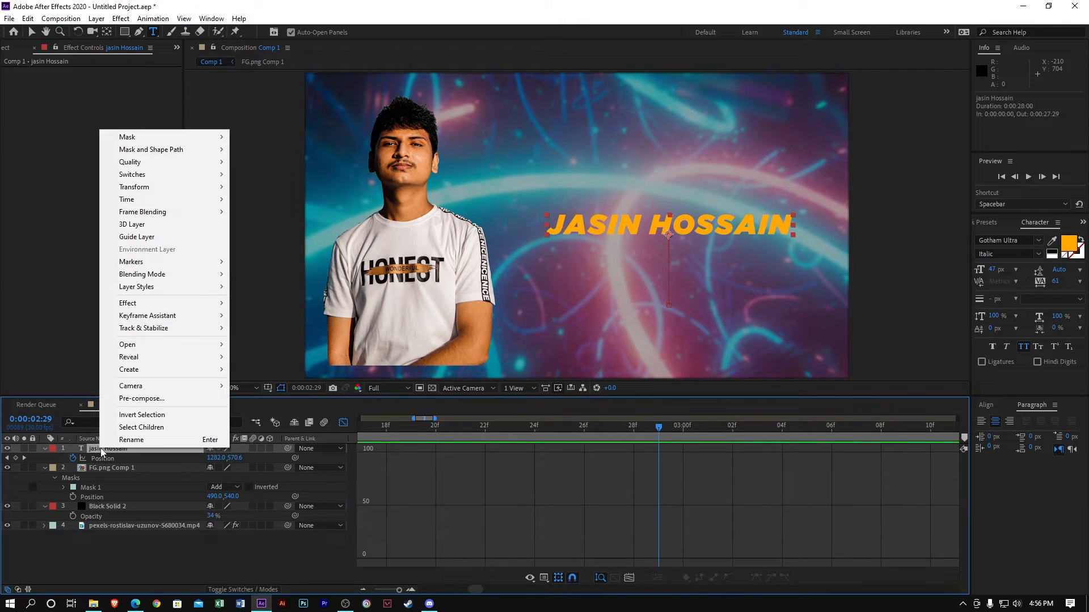
click(198, 397)
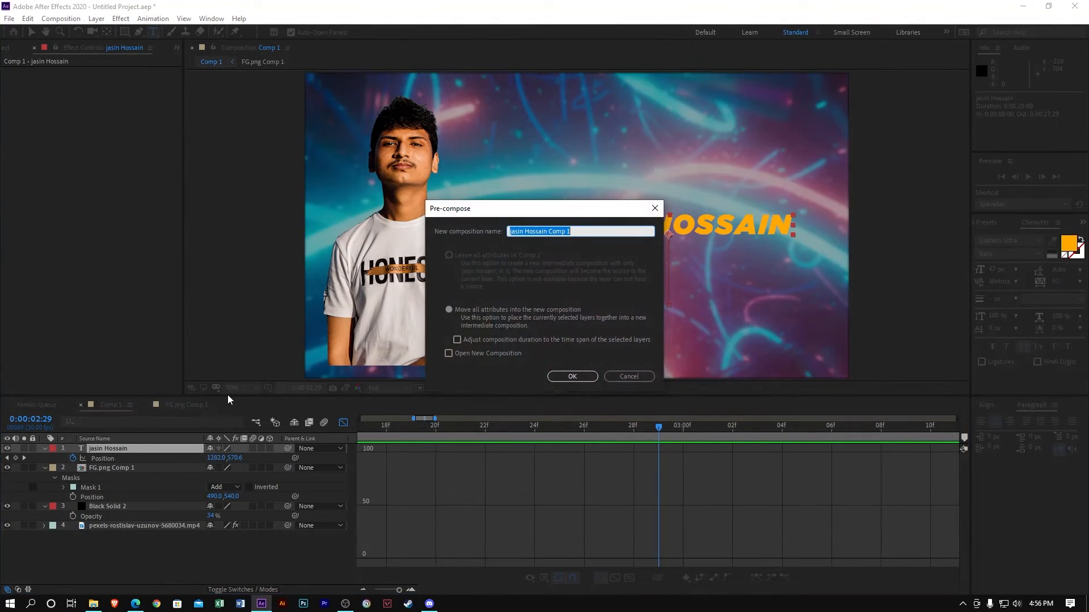
key(Return)
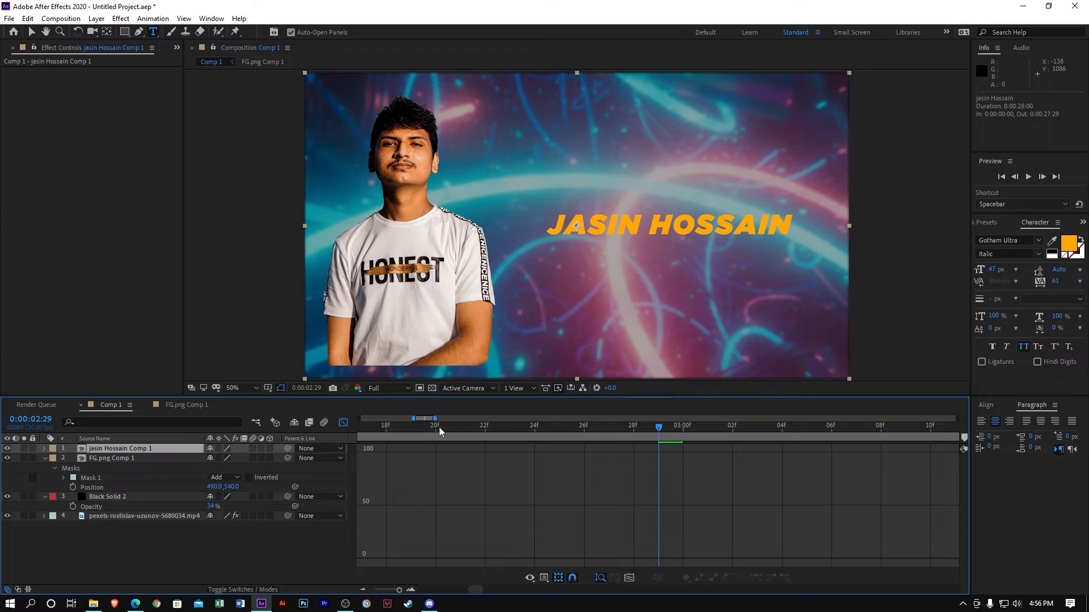
click(343, 422)
key(space)
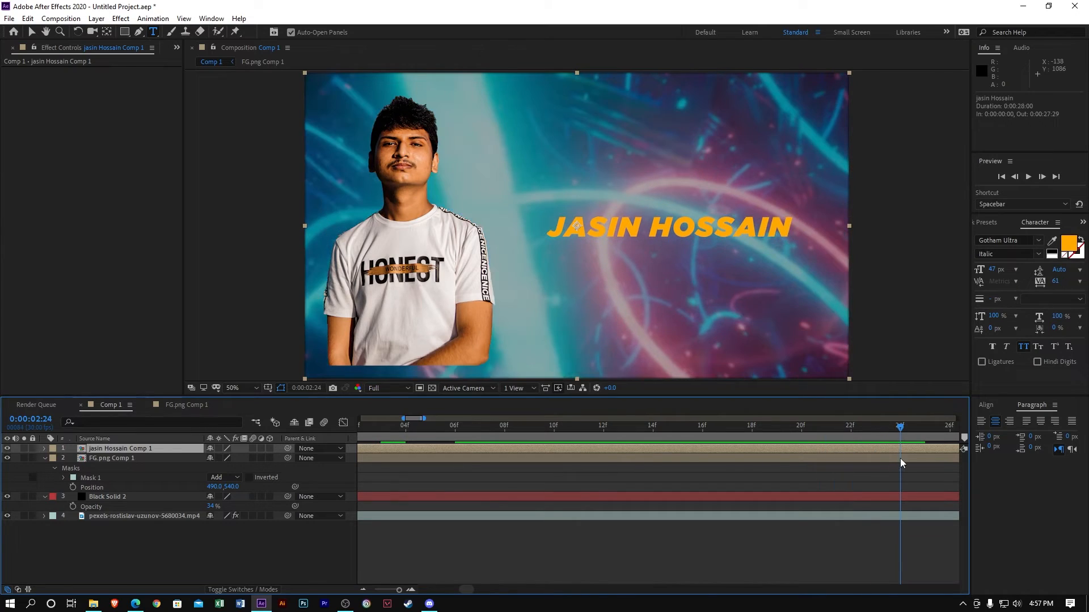
Check frames near the end of the title slide, then pick the Rectangle tool
drag(899, 458, 922, 483)
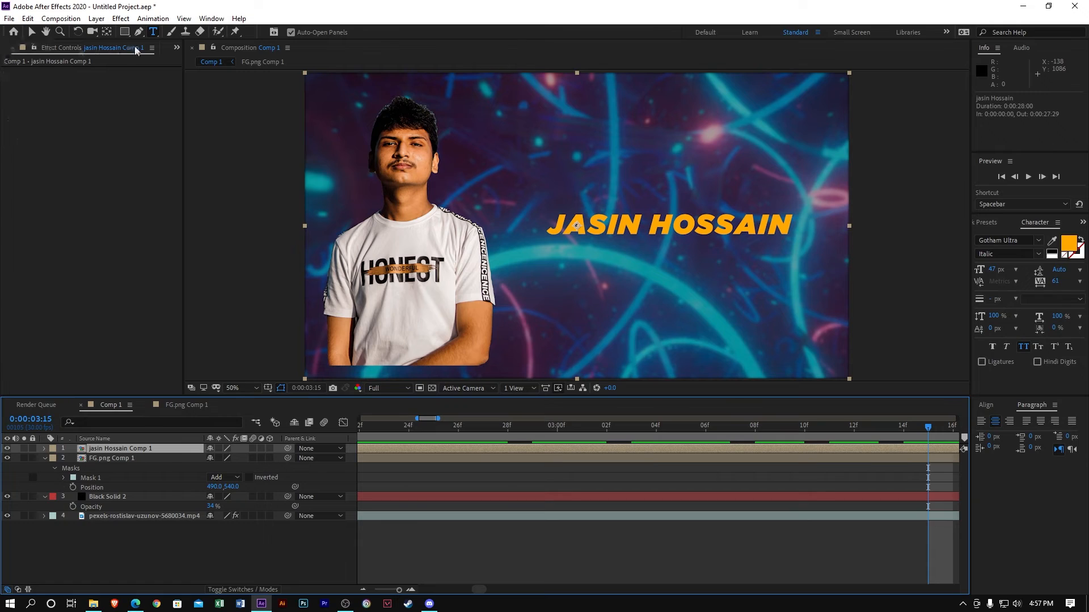
click(124, 32)
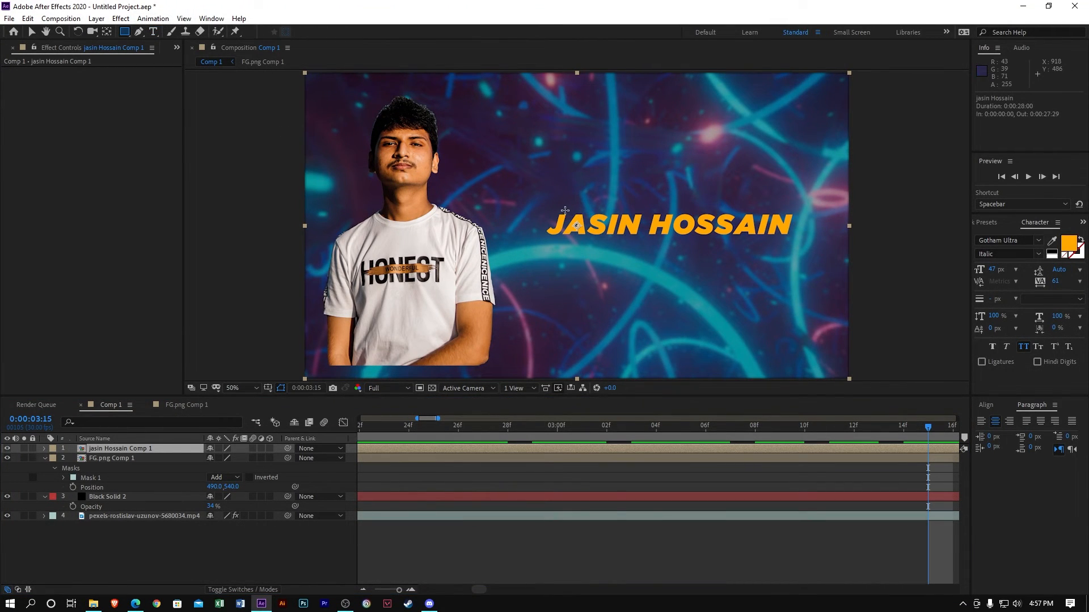
Draw a rectangle mask around the name title and preview the animation from the start
mouse_move(541, 209)
mouse_down()
mouse_move(675, 237)
mouse_move(797, 239)
mouse_up()
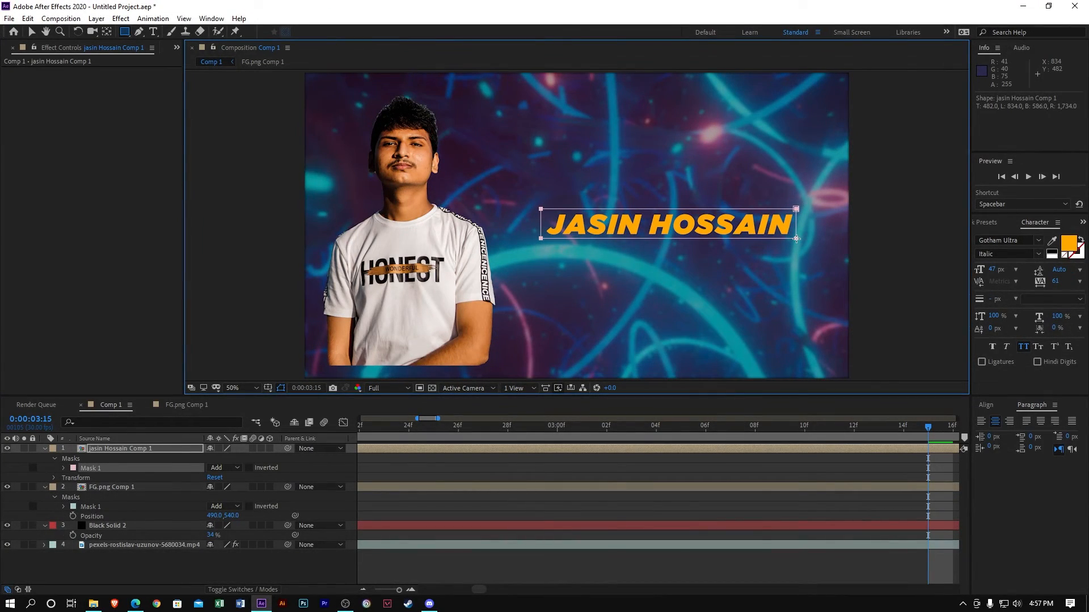
drag(698, 430, 0, 540)
key(space)
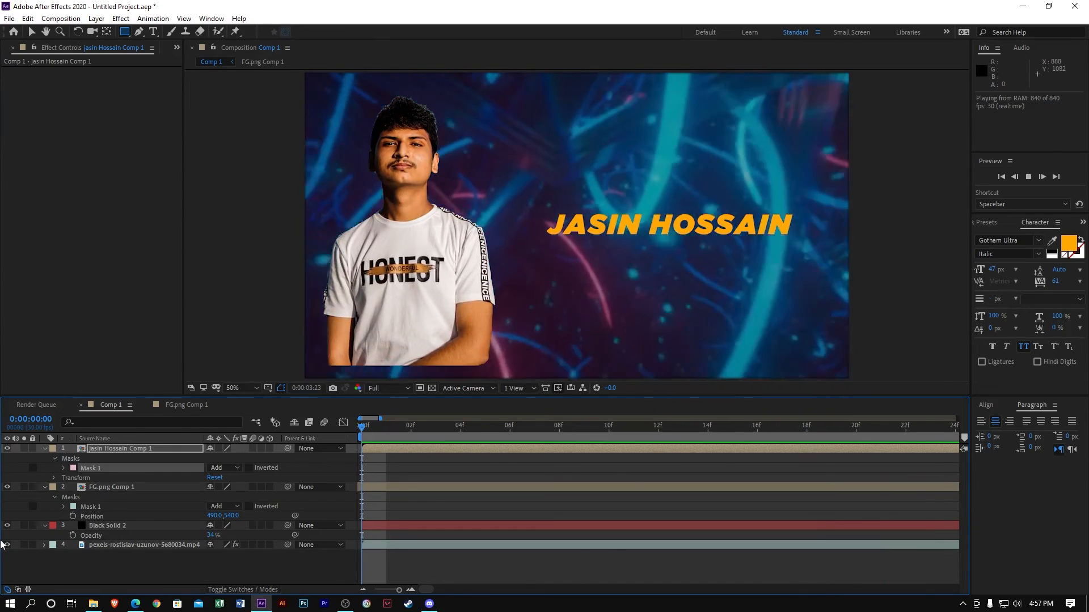
key(space)
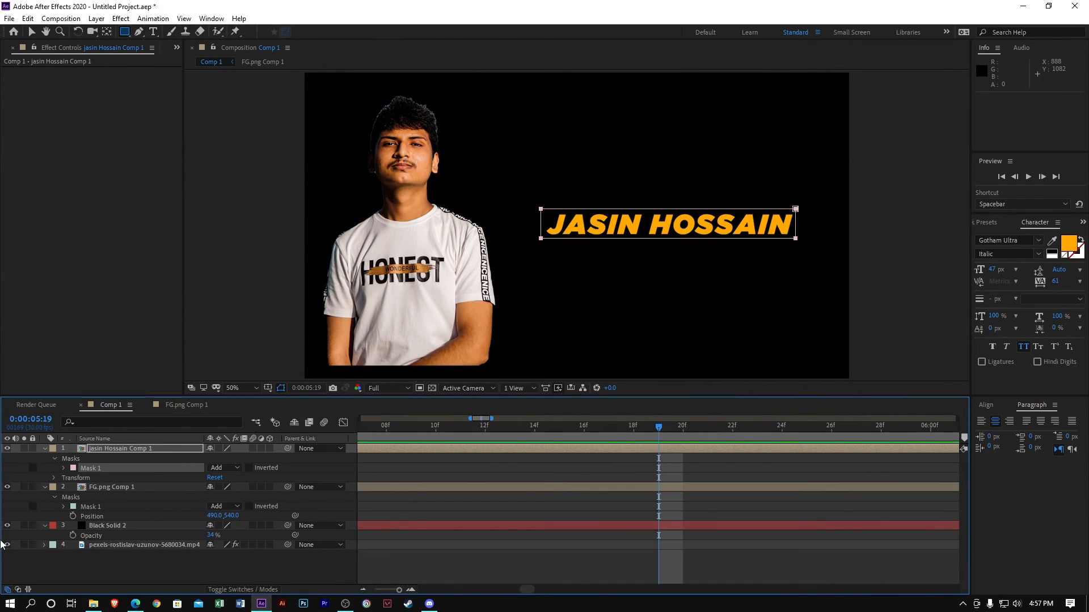
mouse_move(345, 604)
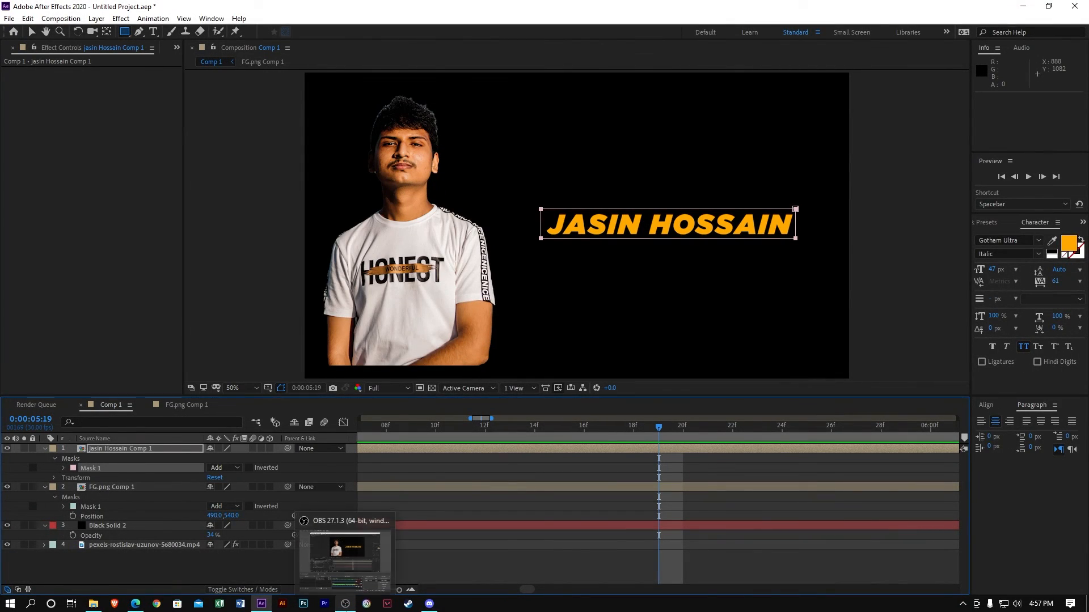